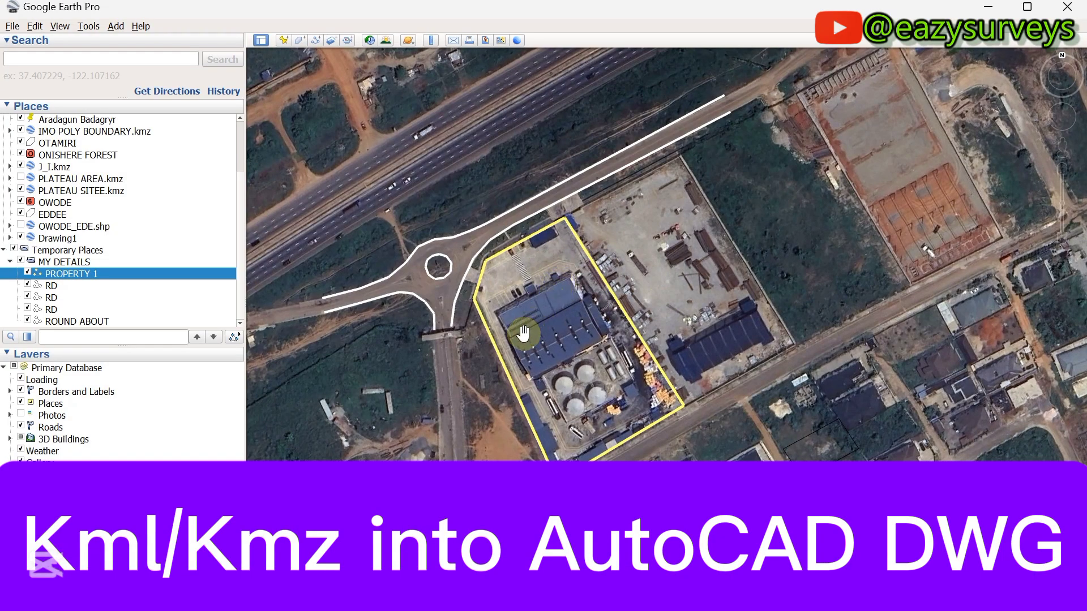
# - Start a new polygon named PROPERTY 2 inside the MY DETAILS folder
pyautogui.scroll(2, 523, 334)
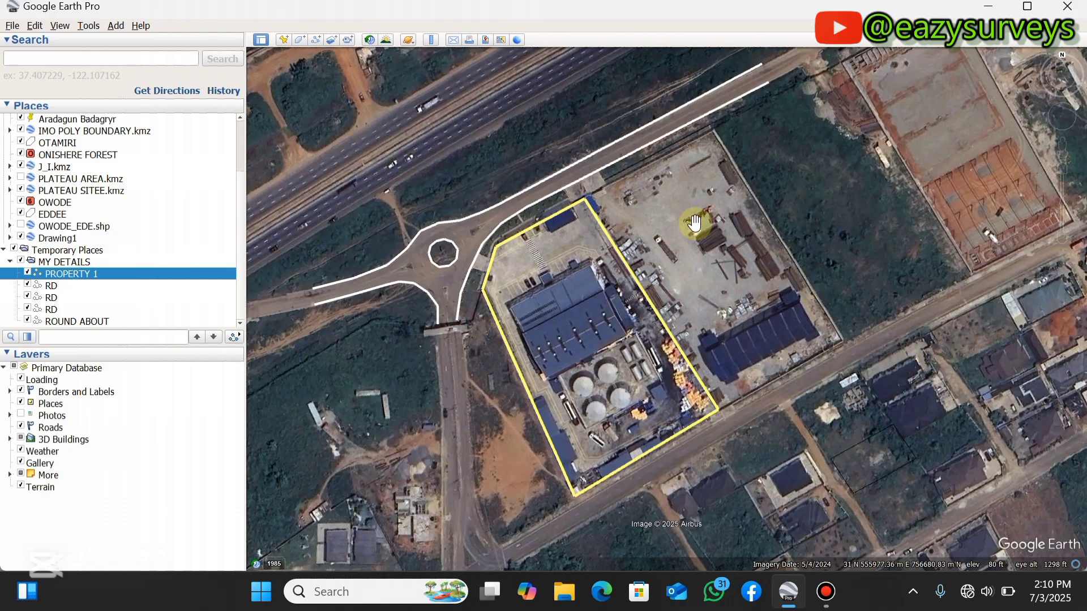
pyautogui.click(56, 262)
pyautogui.rightClick(57, 262)
pyautogui.moveTo(61, 273)
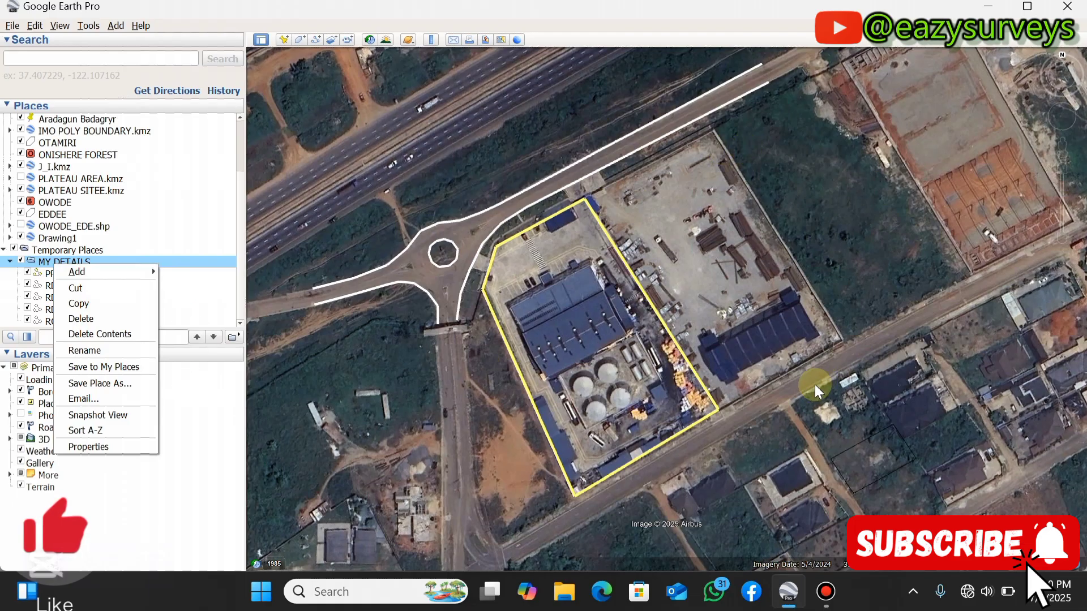
pyautogui.moveTo(121, 272)
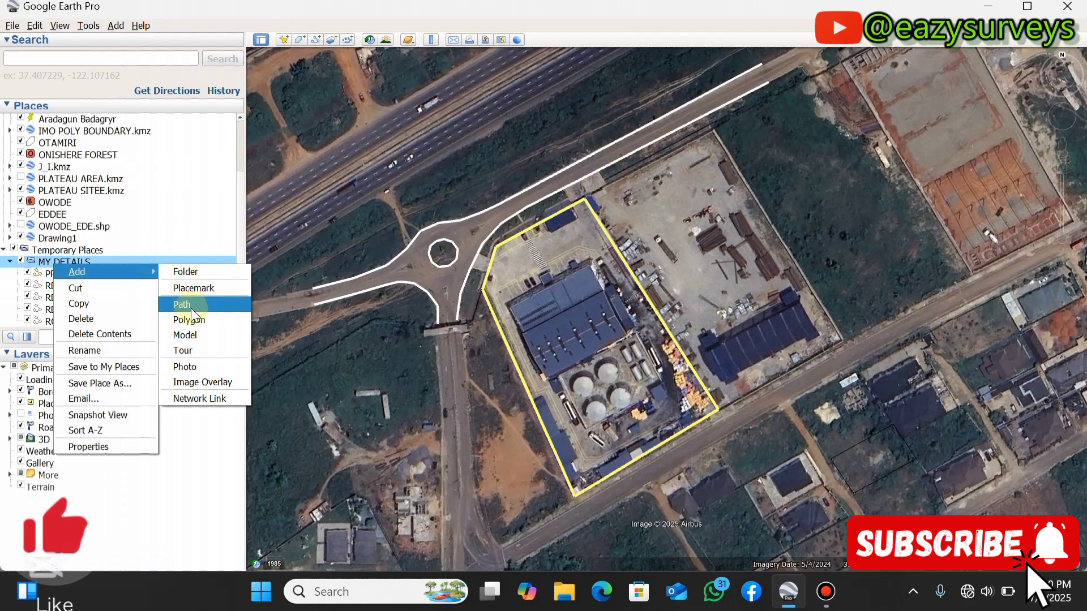
pyautogui.click(195, 320)
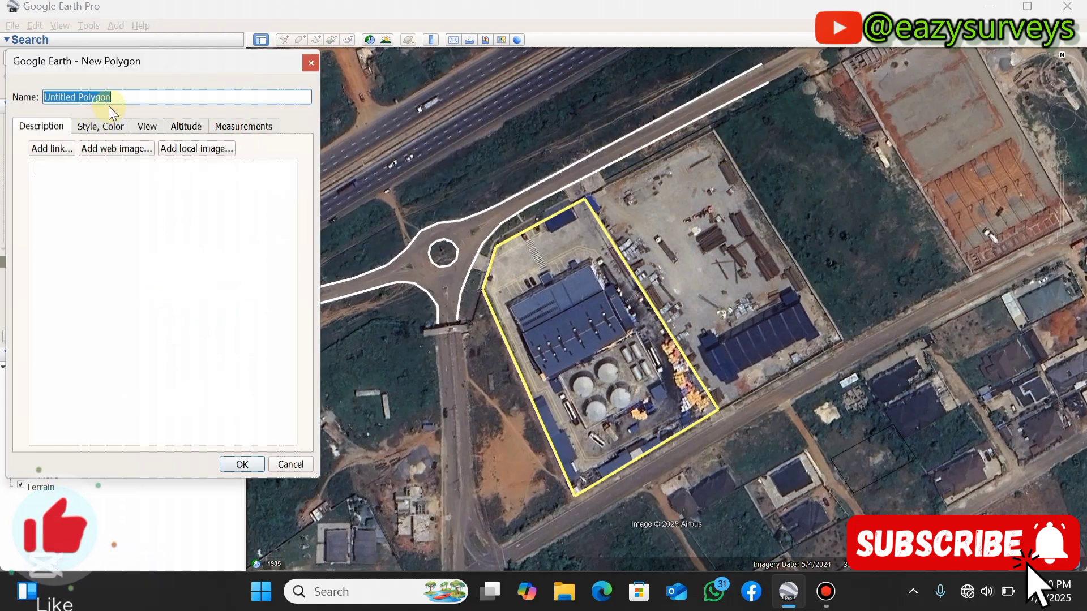
pyautogui.write('PROPERTY 2')
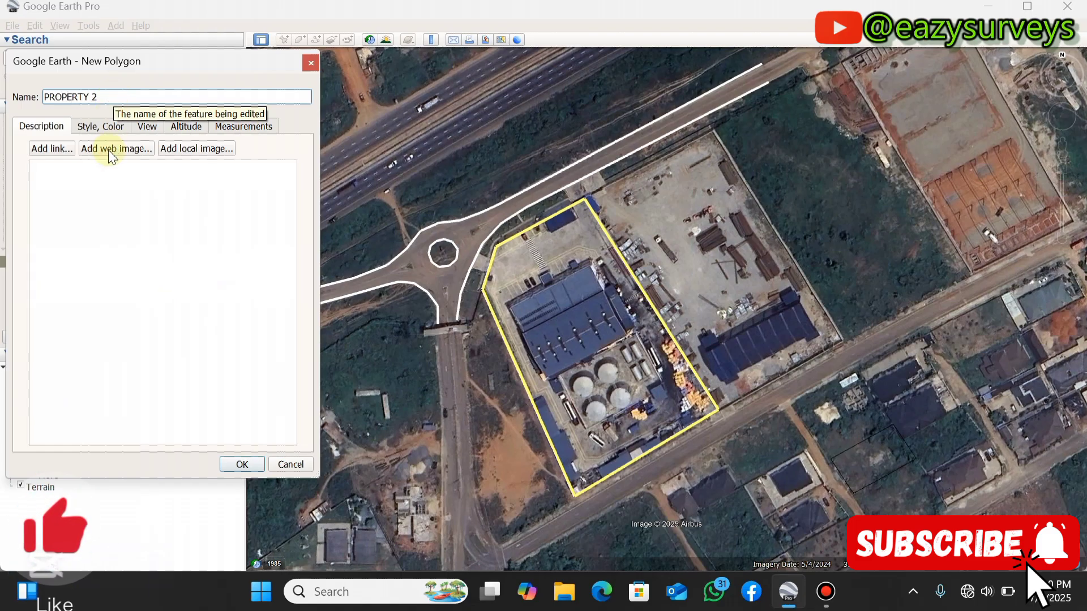
# - Style the PROPERTY 2 polygon as Outlined, with a line width of 5 and the light yellow line color #ffff7f
pyautogui.click(106, 126)
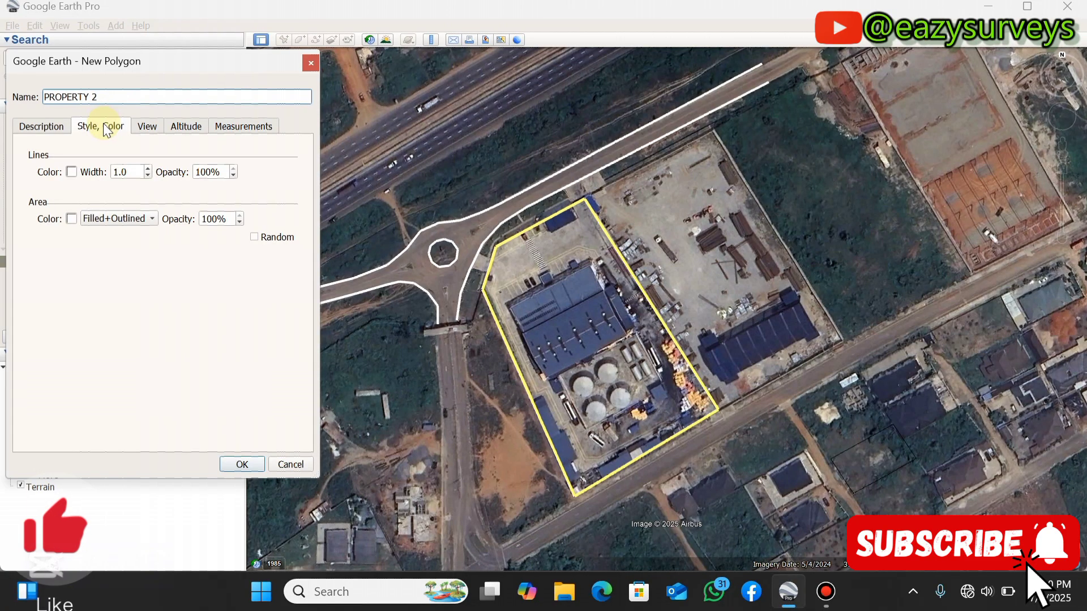
pyautogui.click(107, 218)
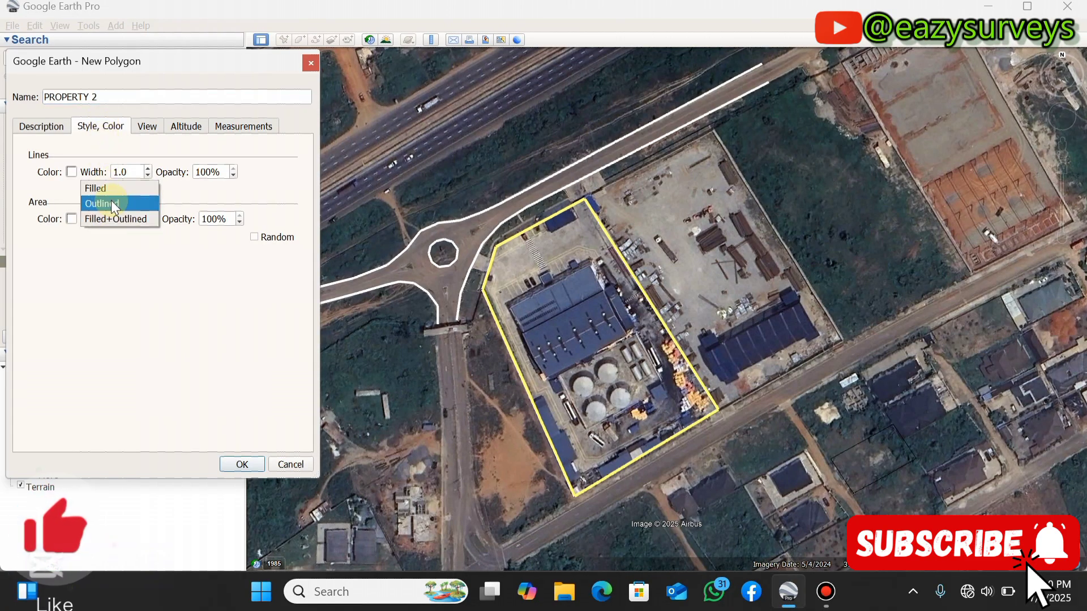
pyautogui.click(113, 204)
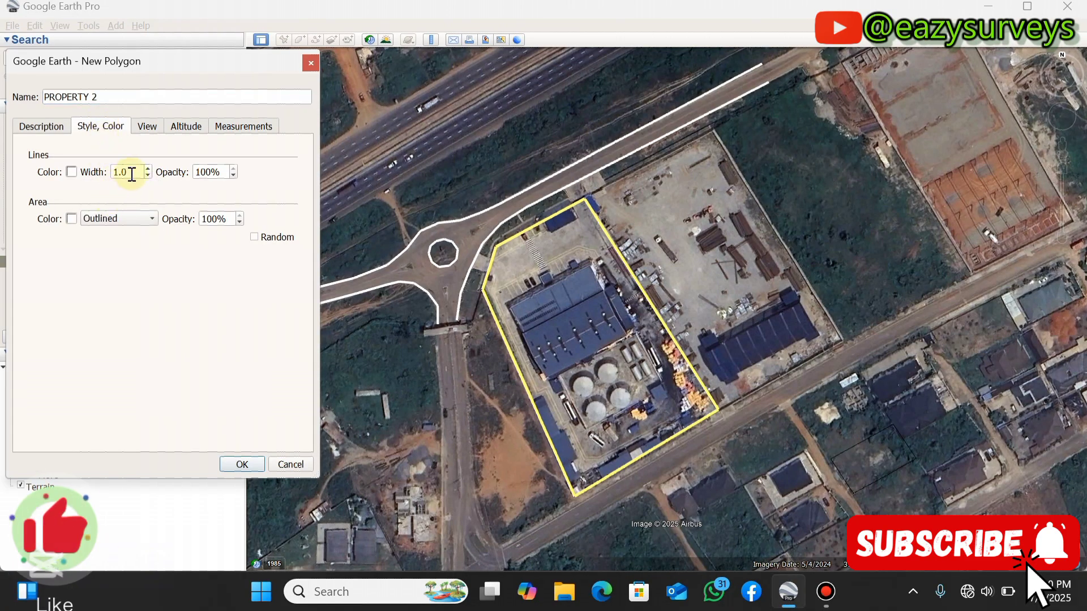
pyautogui.moveTo(128, 173); pyautogui.dragTo(112, 174)
pyautogui.write('5')
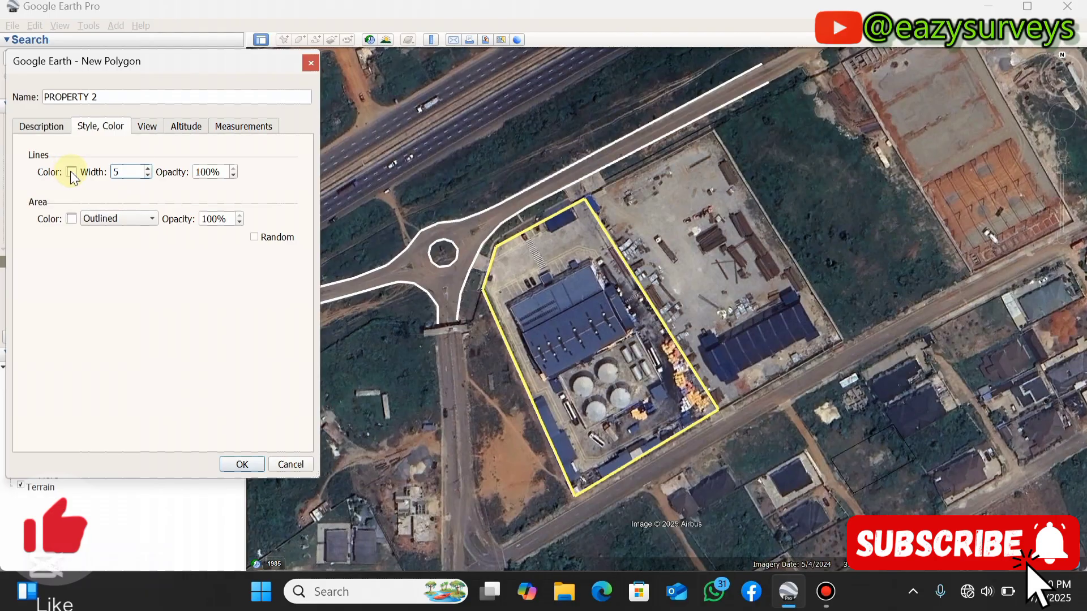
pyautogui.click(72, 173)
pyautogui.click(130, 229)
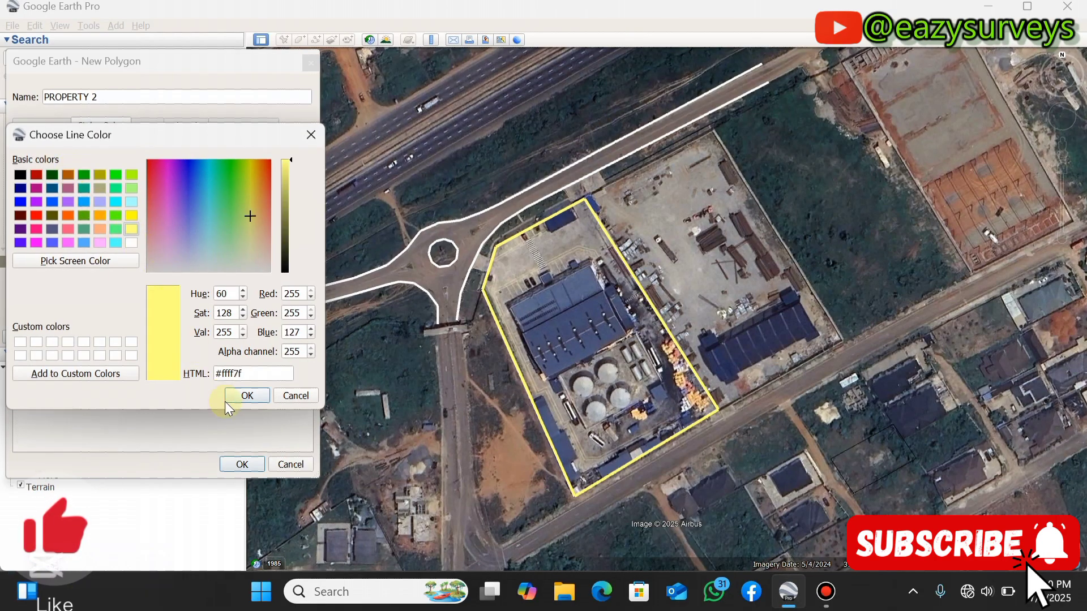
pyautogui.click(247, 394)
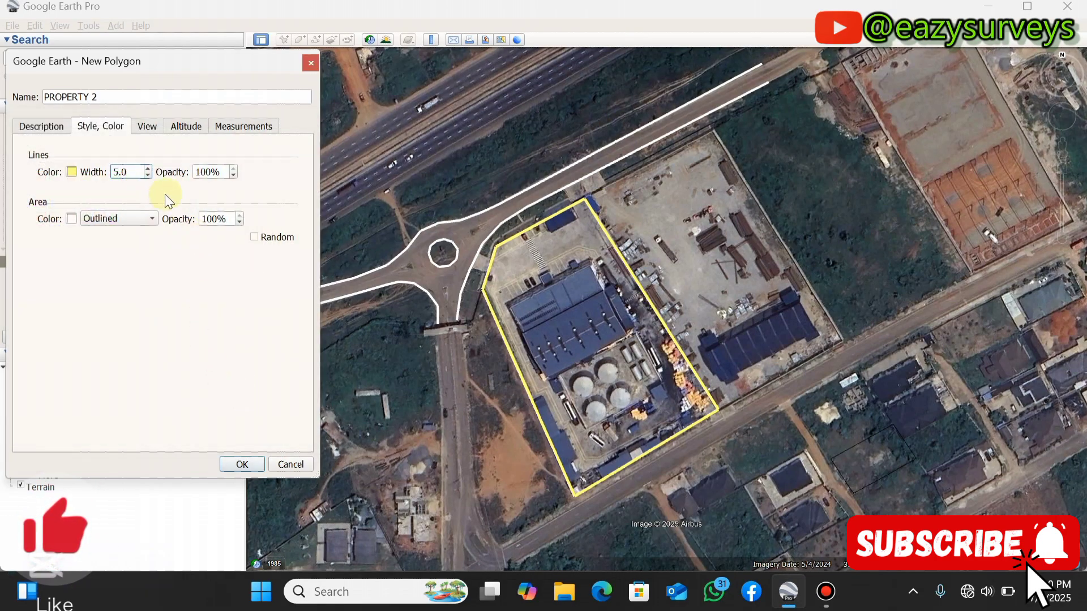
# - Trace the four corners of the yard adjoining PROPERTY 1's east side and save the PROPERTY 2 polygon
pyautogui.click(713, 128)
pyautogui.click(843, 341)
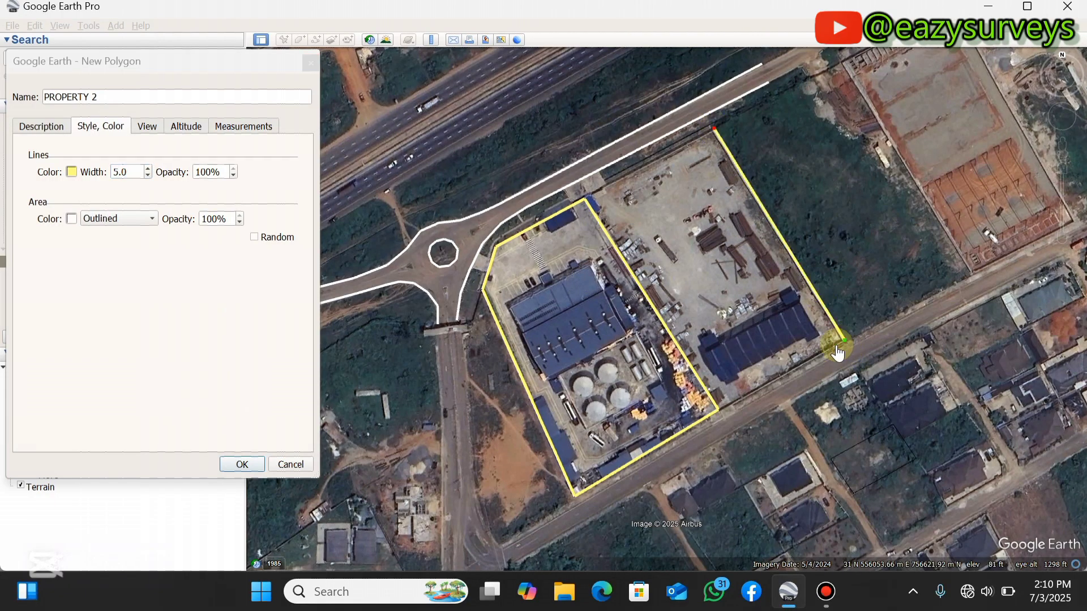
pyautogui.click(717, 411)
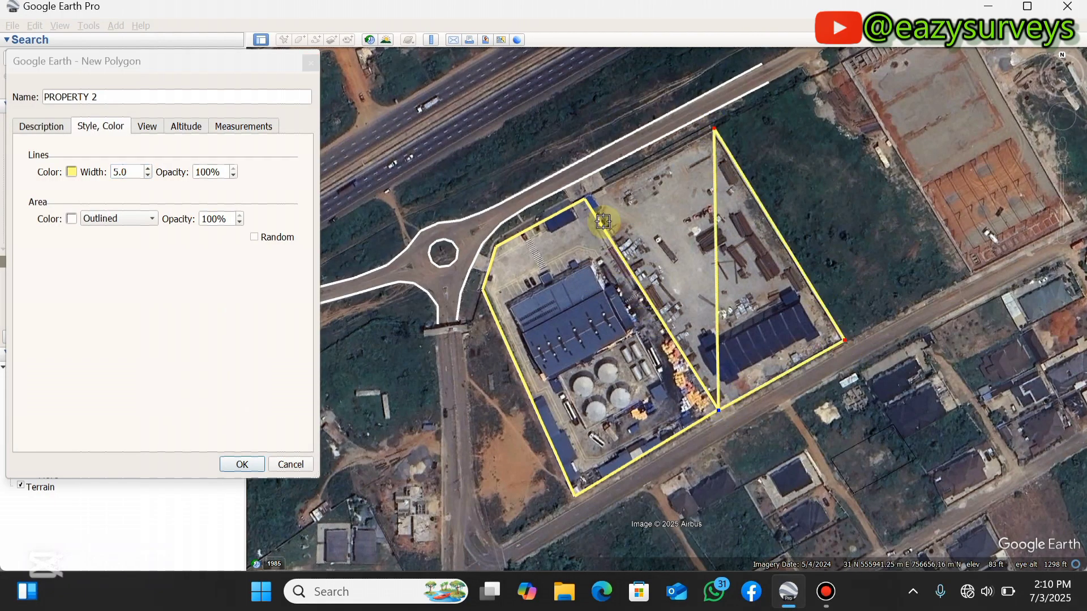
pyautogui.click(586, 198)
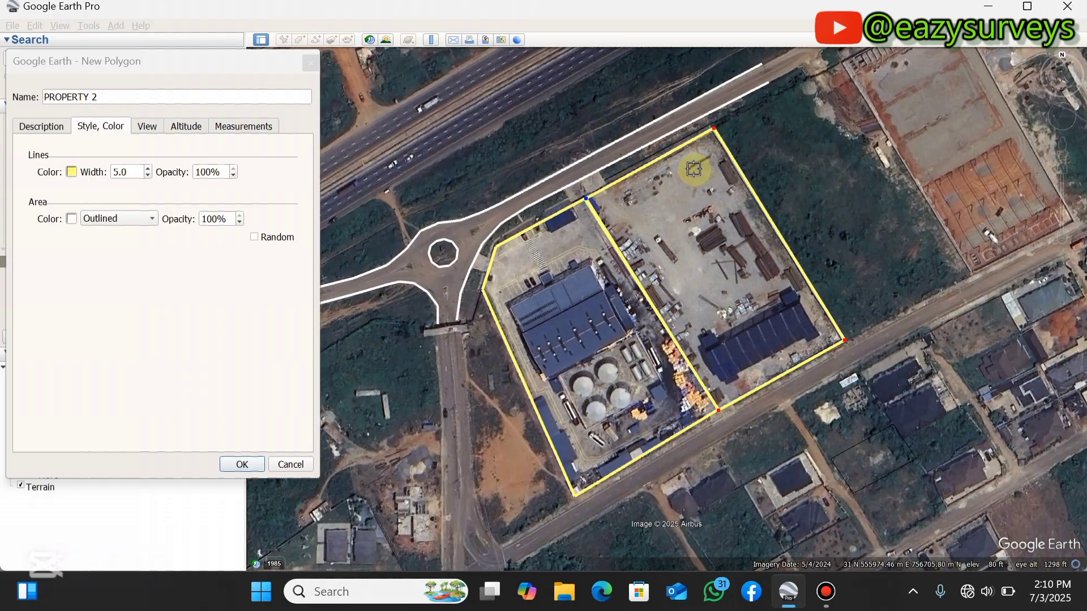
pyautogui.click(242, 464)
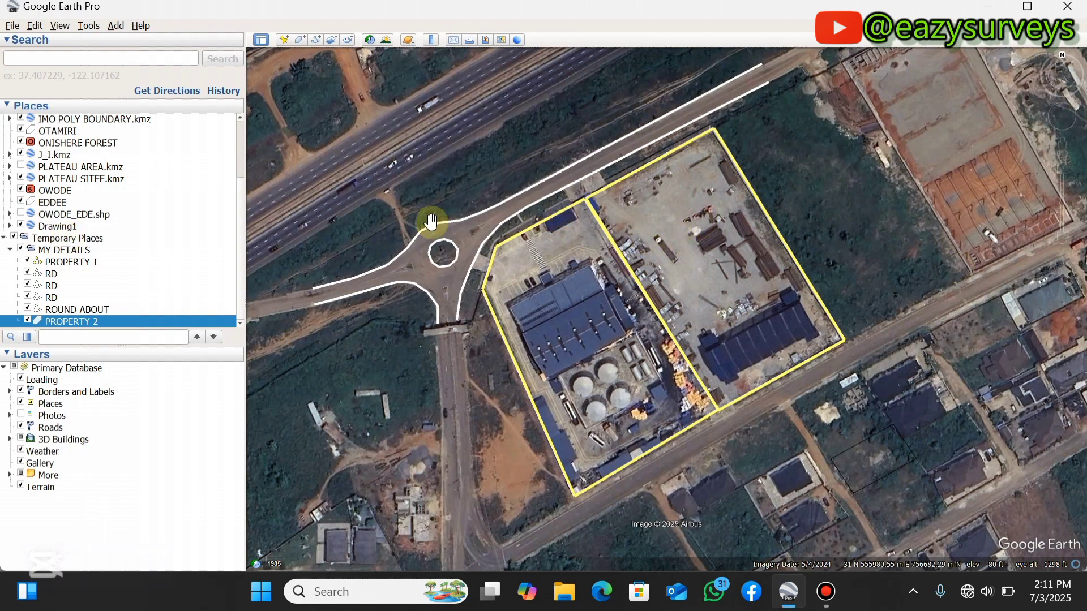
# - Start saving the MY DETAILS folder as a place file and choose the YOUTUBE folder on the Desktop as its location
pyautogui.click(66, 251)
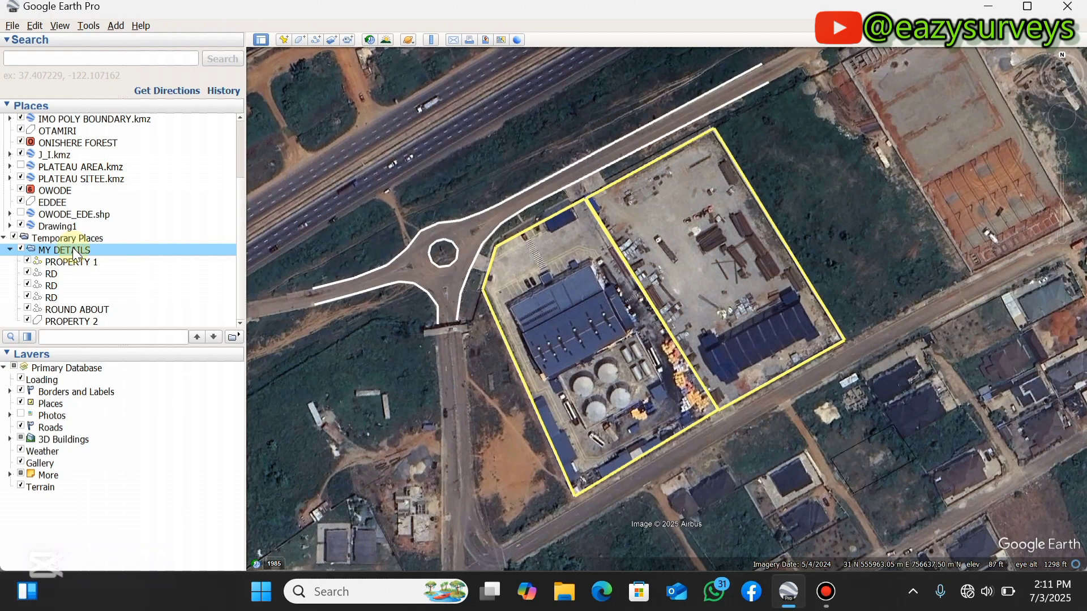
pyautogui.rightClick(74, 254)
pyautogui.rightClick(66, 250)
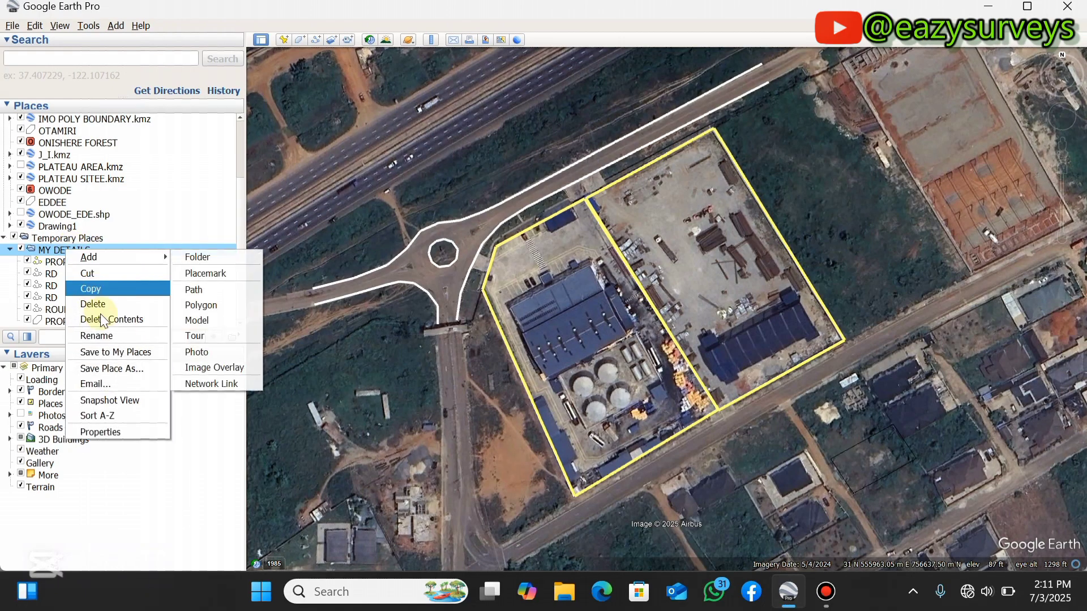
pyautogui.click(111, 368)
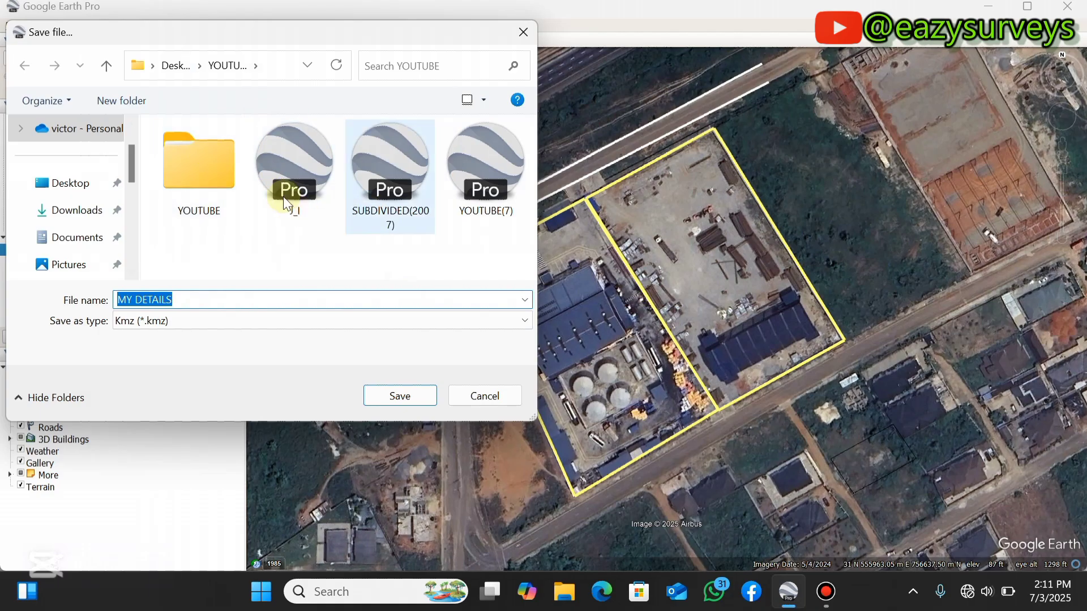
pyautogui.click(188, 69)
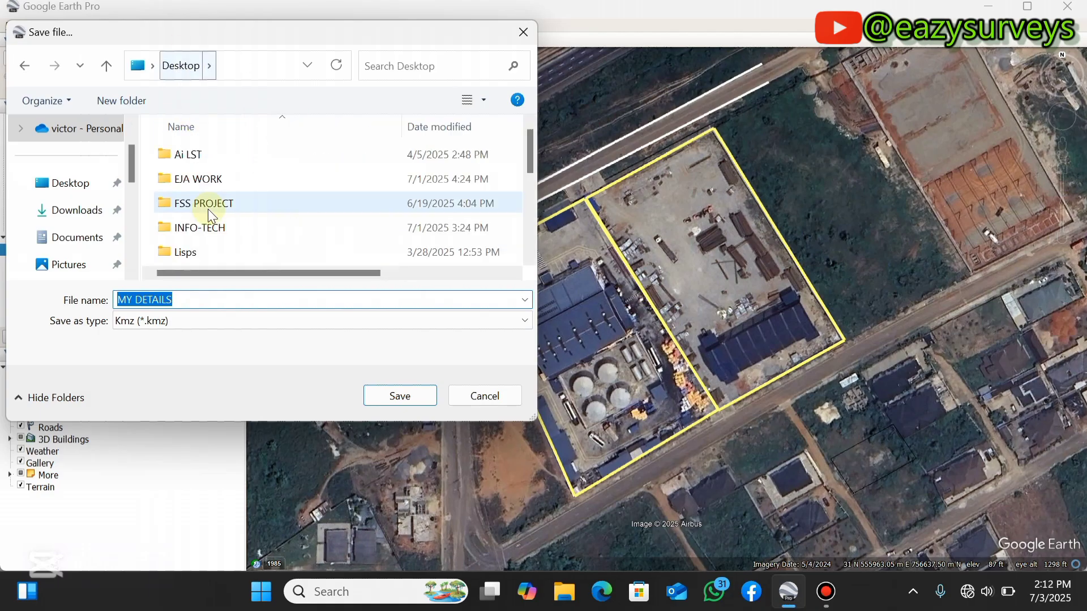
pyautogui.scroll(-3, 208, 209)
pyautogui.doubleClick(195, 259)
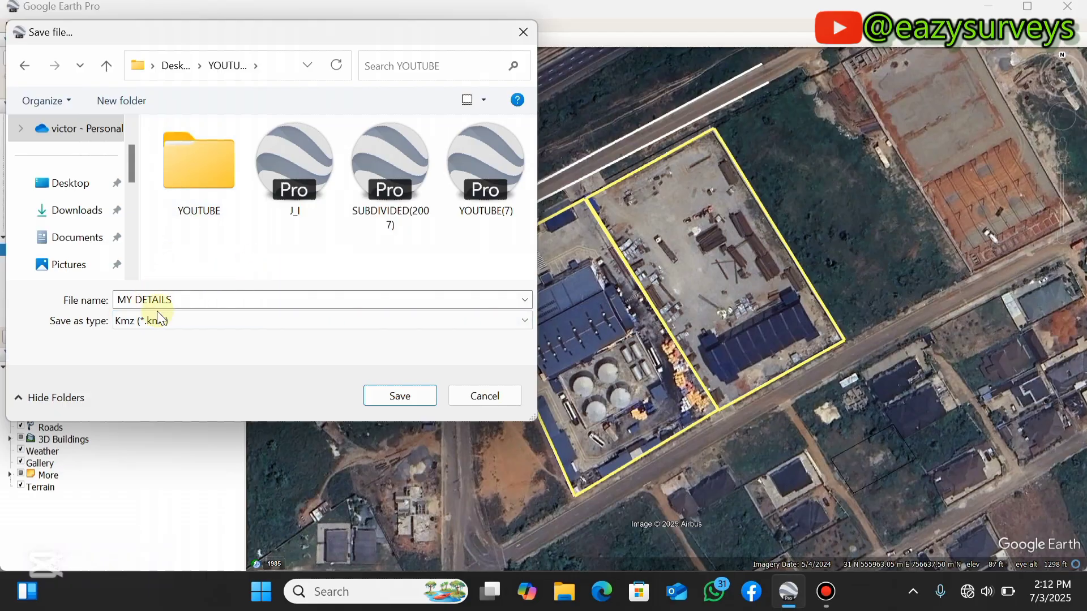
# - Save the file as MY DETAILS in Kmz (*.kmz) format
pyautogui.click(174, 302)
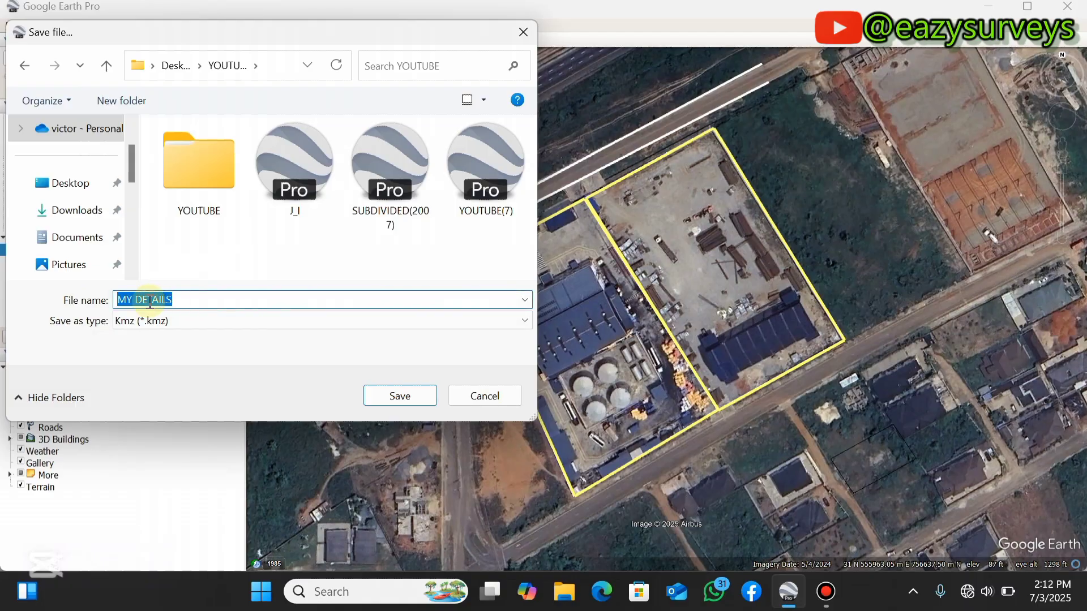
pyautogui.click(170, 300)
pyautogui.moveTo(191, 300); pyautogui.dragTo(116, 300)
pyautogui.click(160, 301)
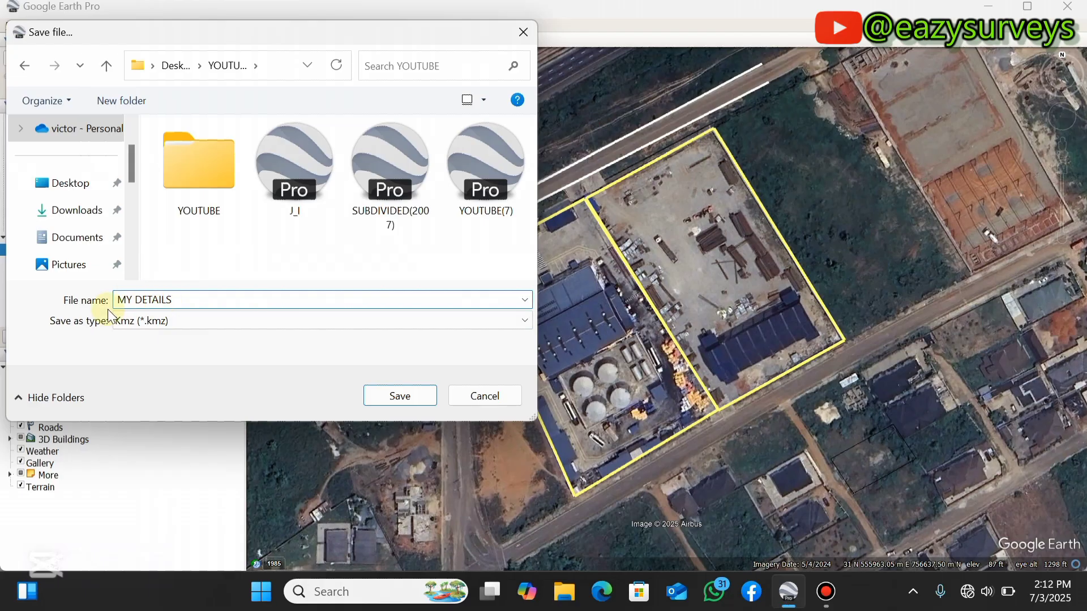
pyautogui.click(183, 327)
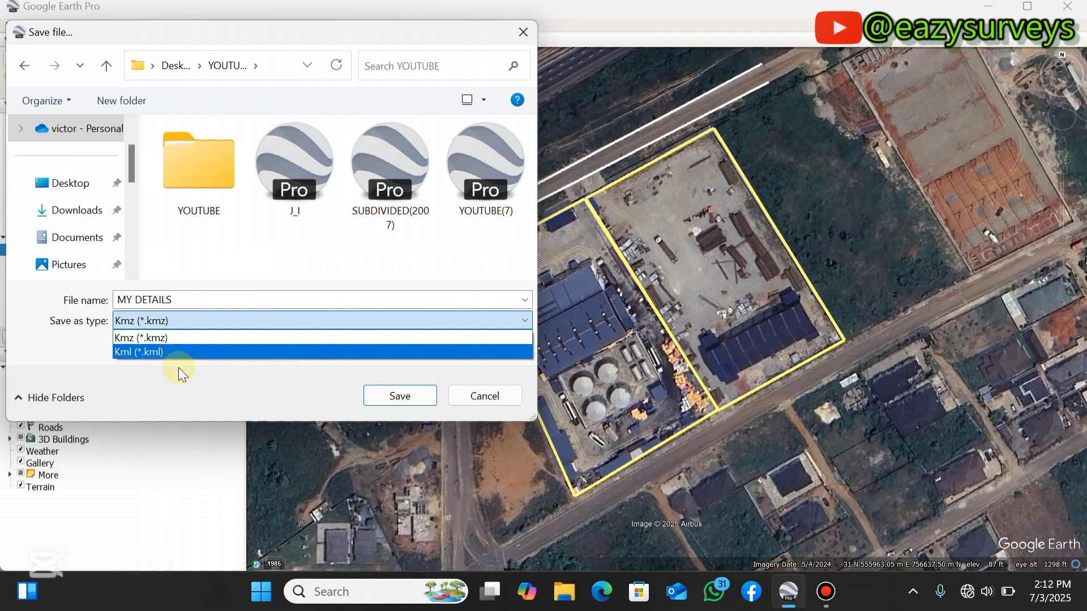
pyautogui.click(164, 338)
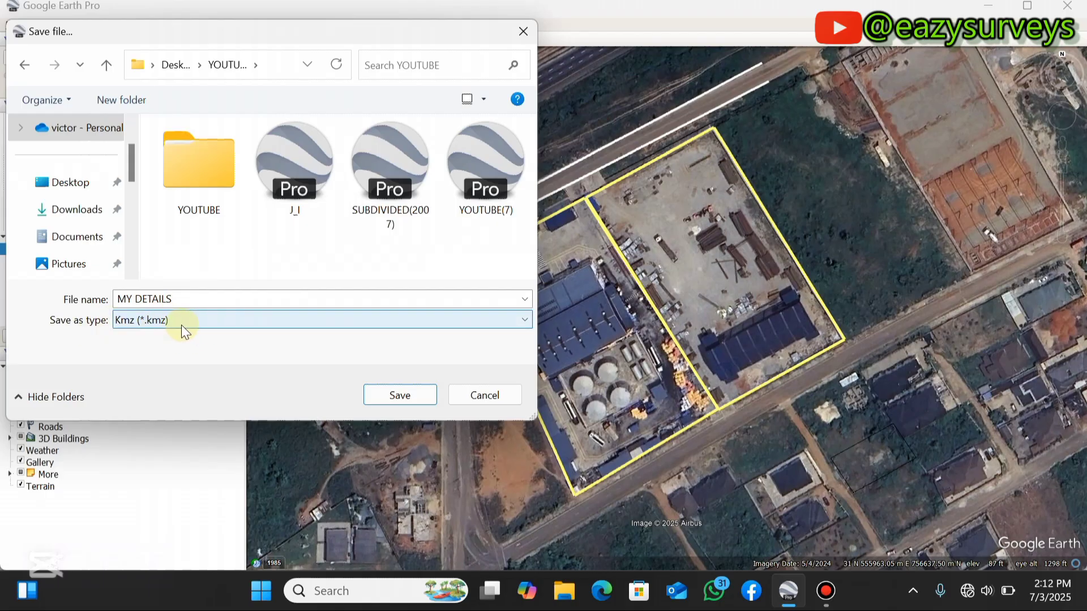
pyautogui.click(399, 395)
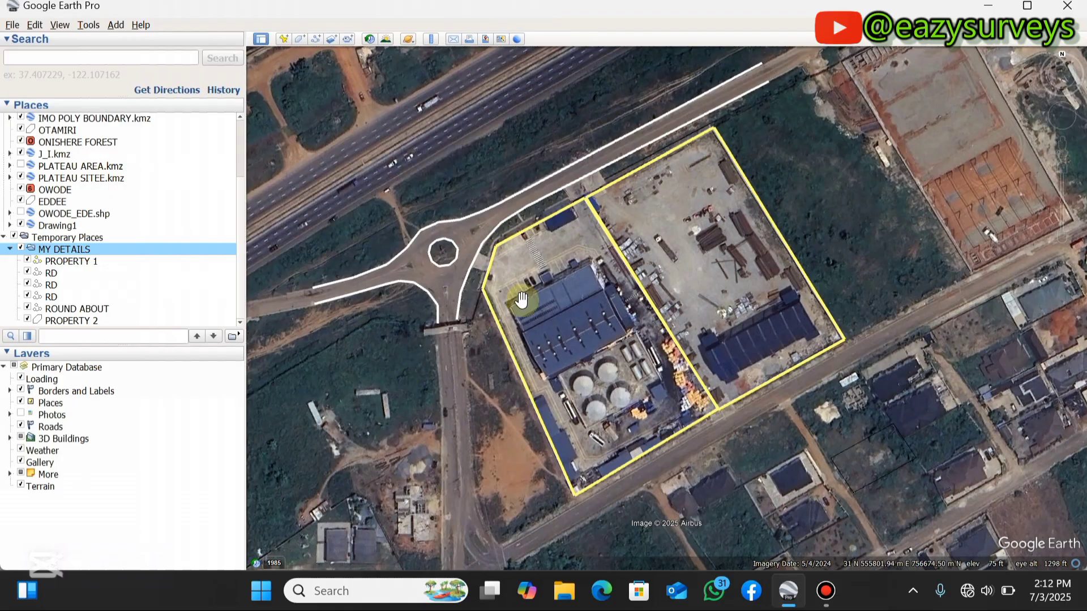
# - Minimize Google Earth Pro and switch to Civil 3D 2022, dismissing the display resolution warning
pyautogui.click(984, 5)
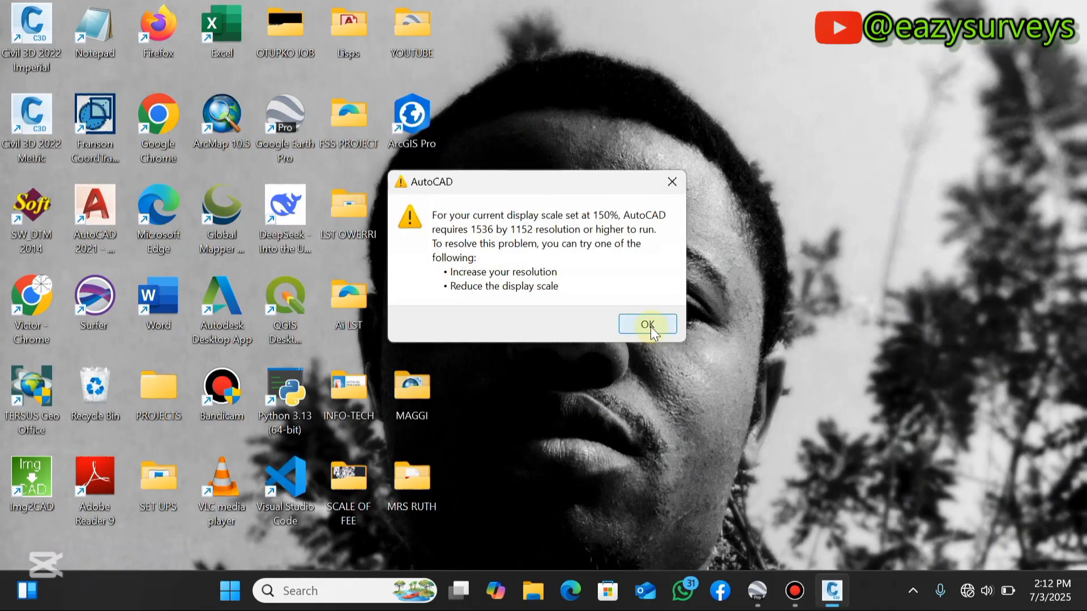
pyautogui.click(650, 324)
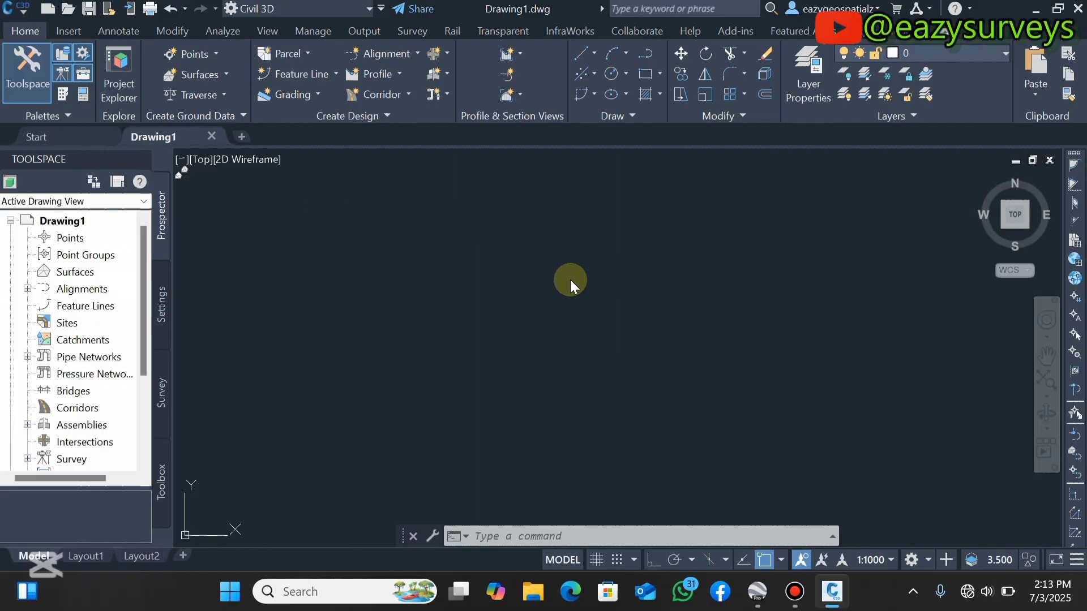
# - Set the drawing's coordinate zone to the Nigeria category with Minna / UTM zone 31N, checking the zone in Google Earth Pro
pyautogui.click(22, 11)
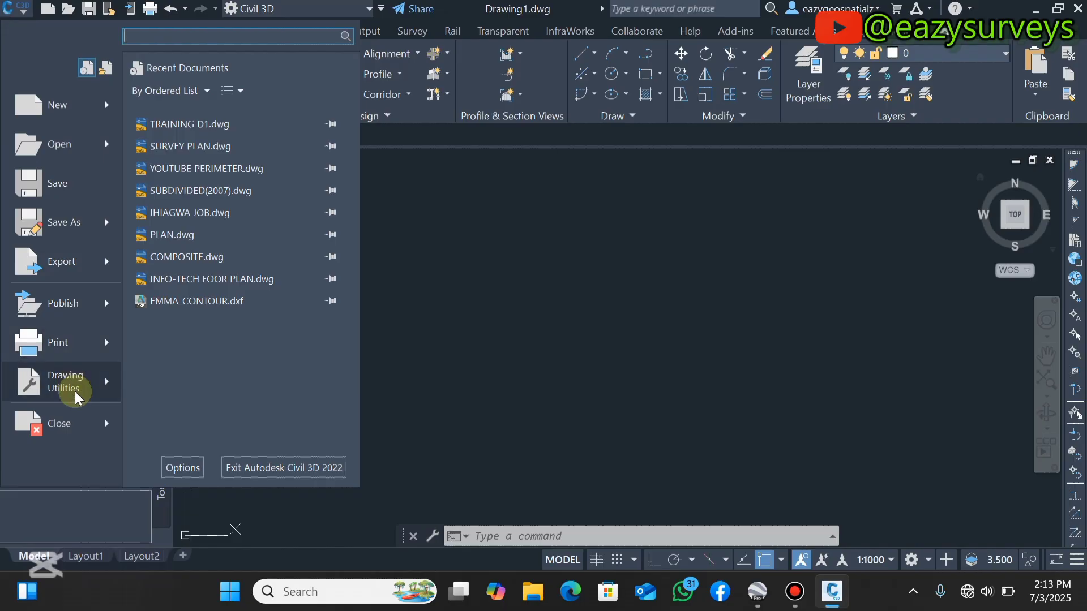
pyautogui.moveTo(75, 393)
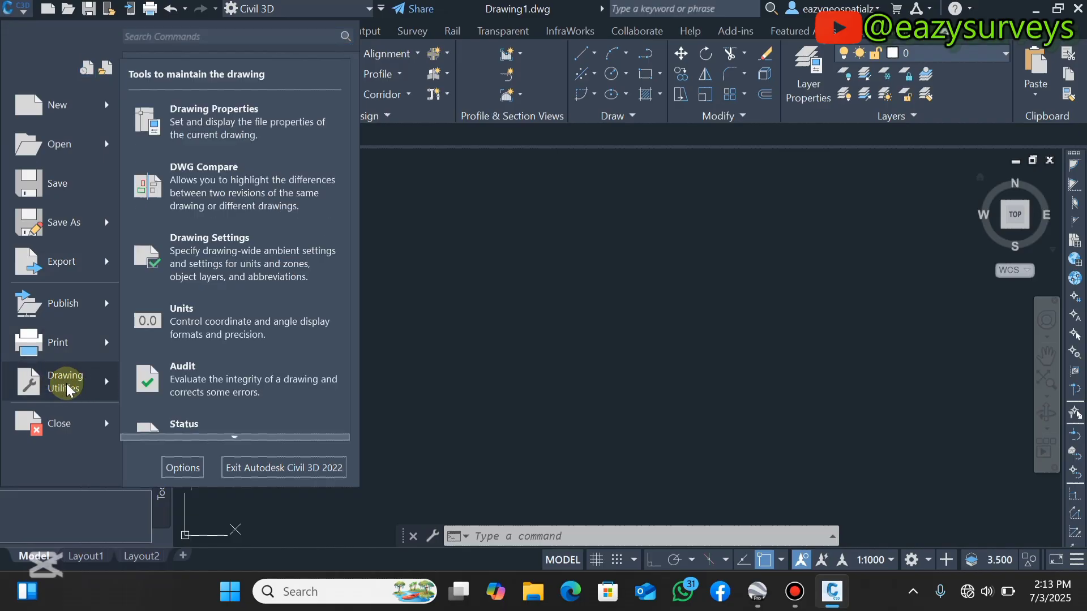
pyautogui.click(218, 264)
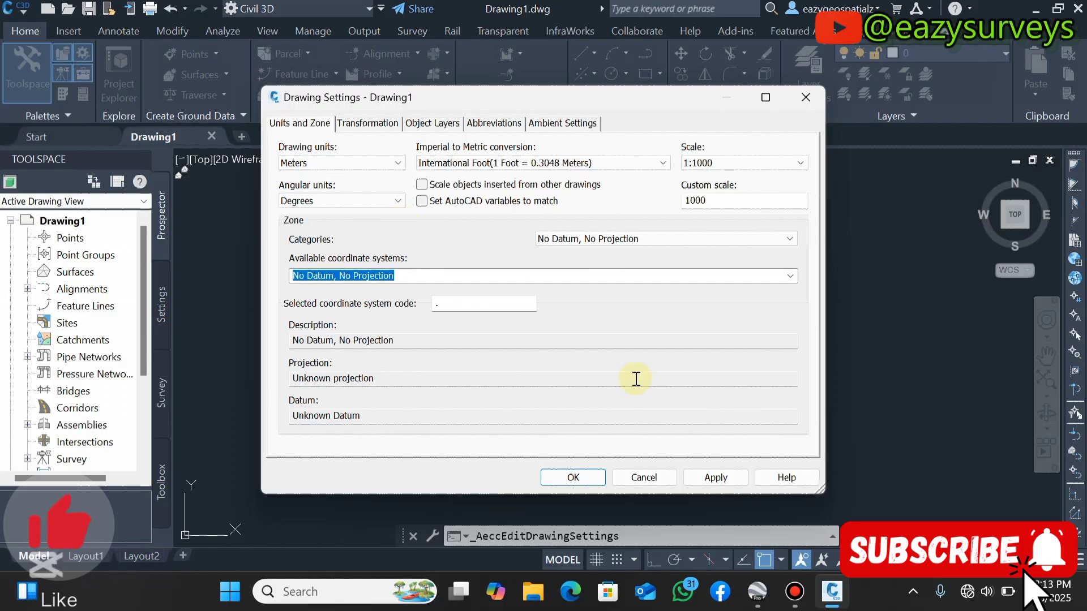
pyautogui.click(757, 591)
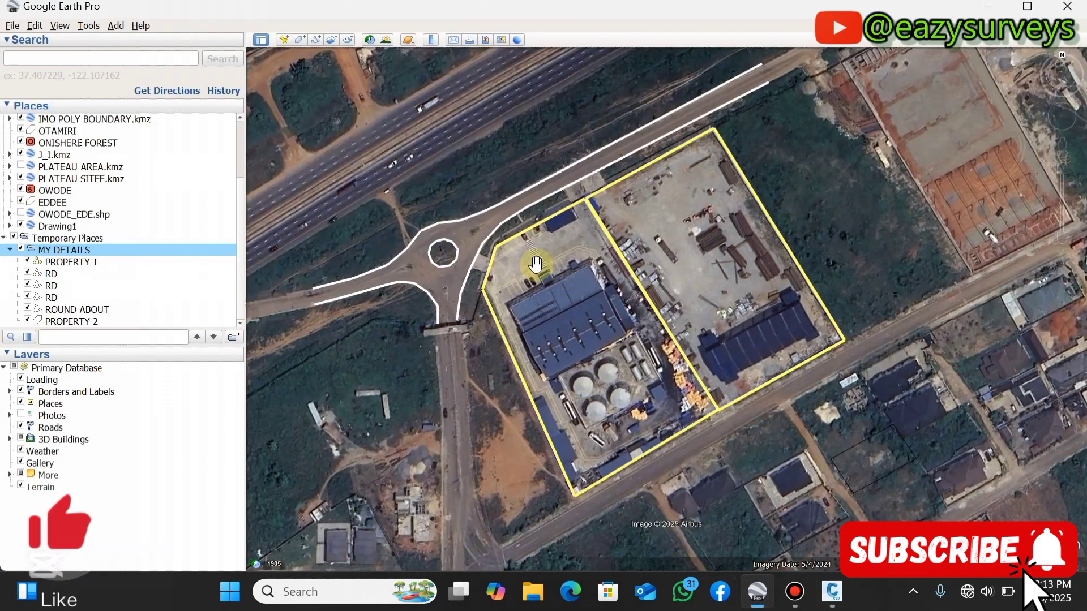
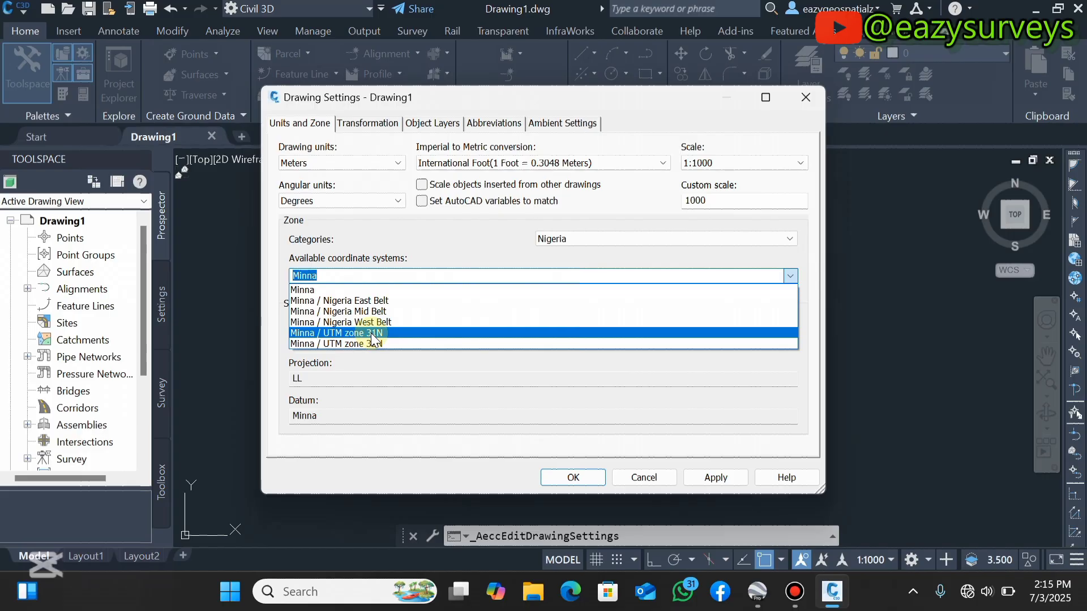
pyautogui.click(372, 333)
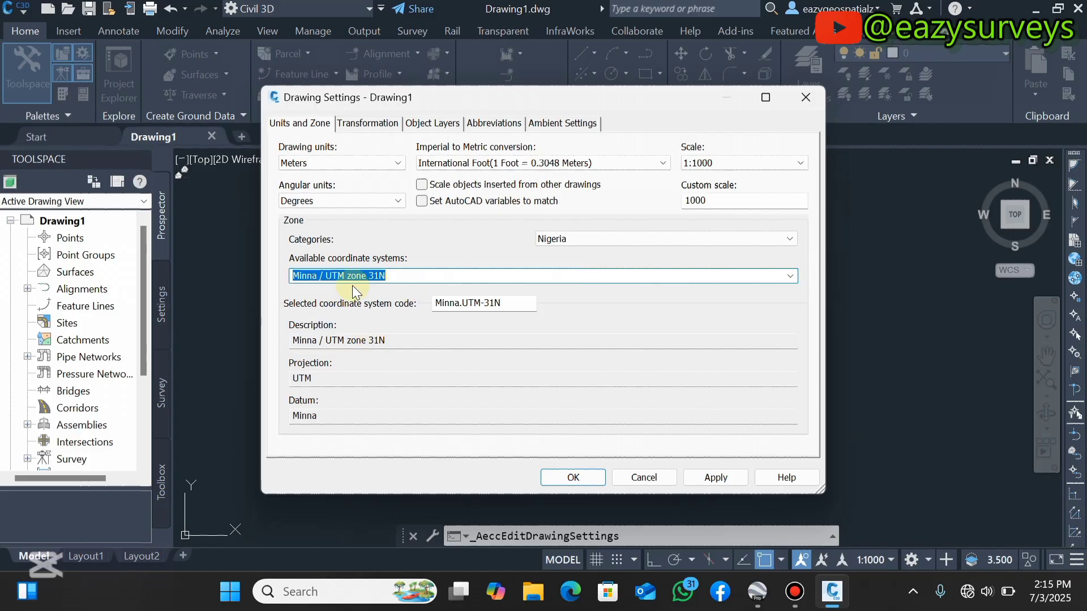
pyautogui.click(710, 476)
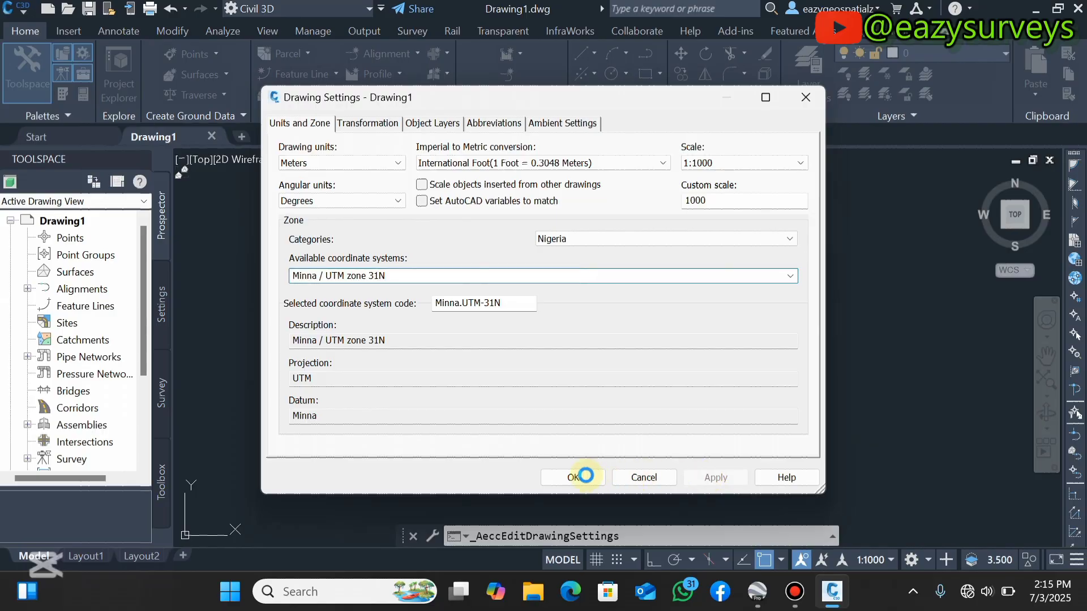
pyautogui.click(583, 478)
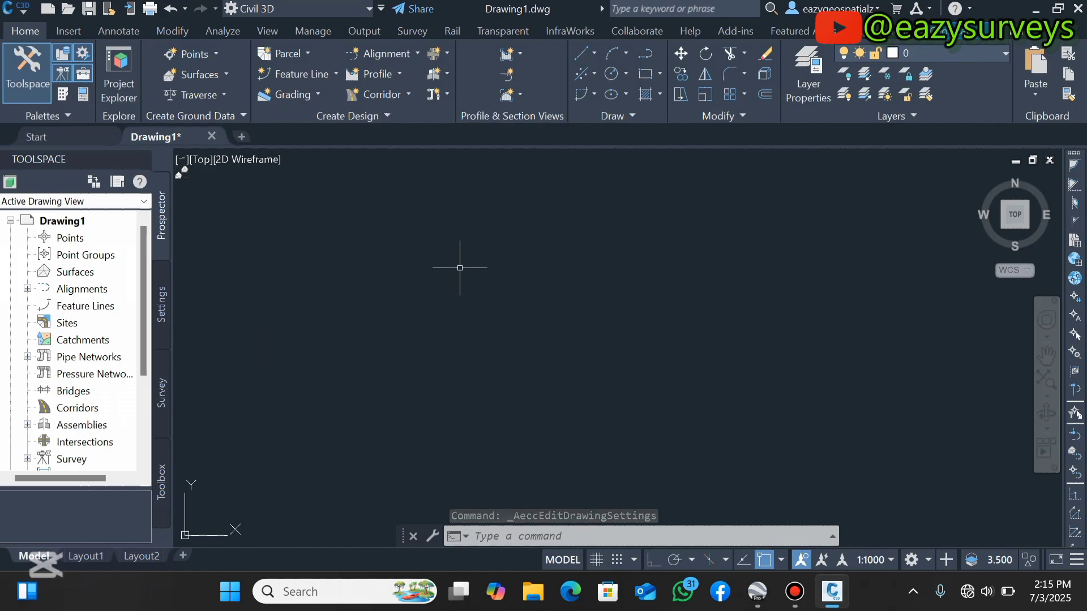
# - Start the MAPIMPORT command and browse to the YOUTUBE folder on the Desktop as the import location
pyautogui.click(496, 545)
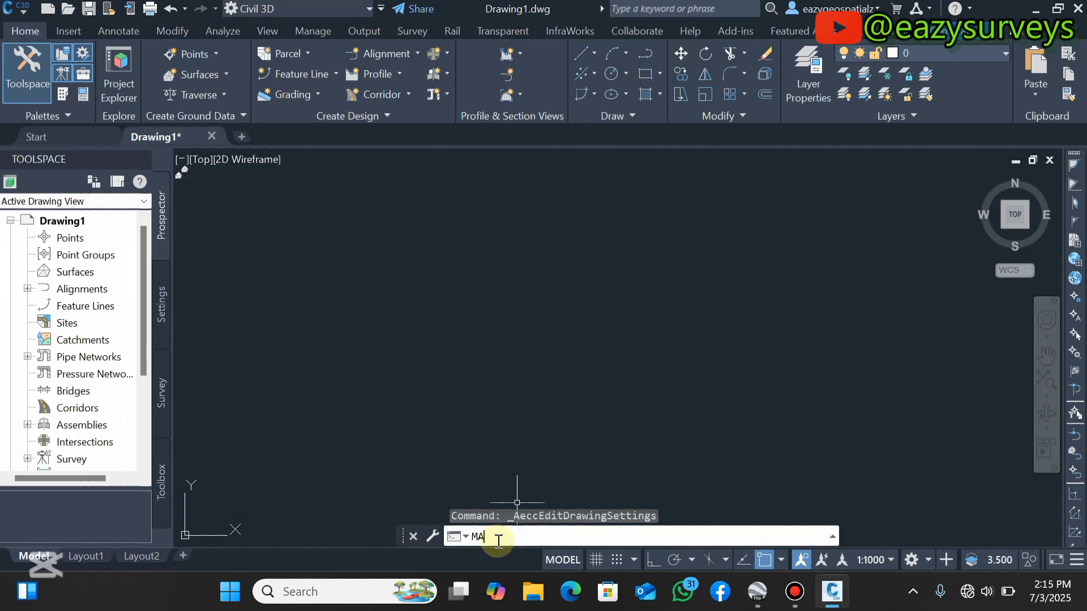
pyautogui.write('MAPIMPORT')
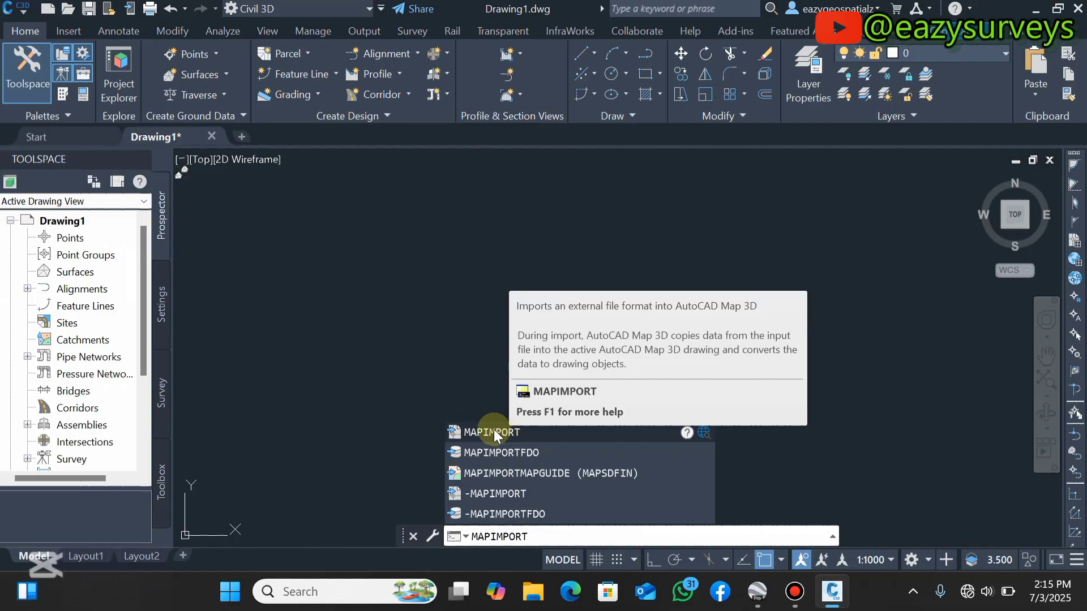
pyautogui.click(514, 434)
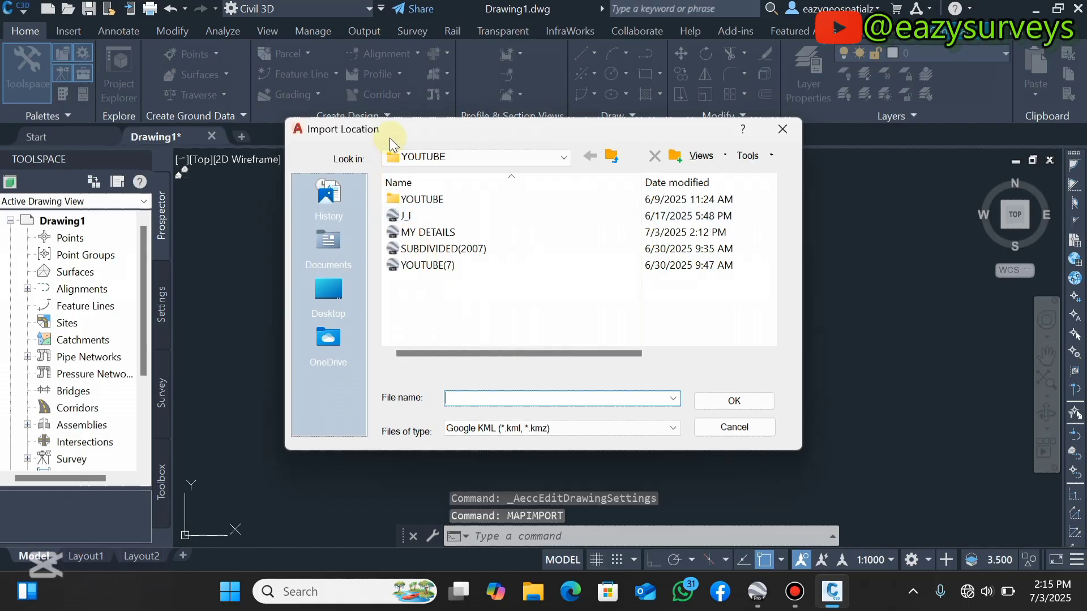
pyautogui.click(416, 155)
pyautogui.click(456, 170)
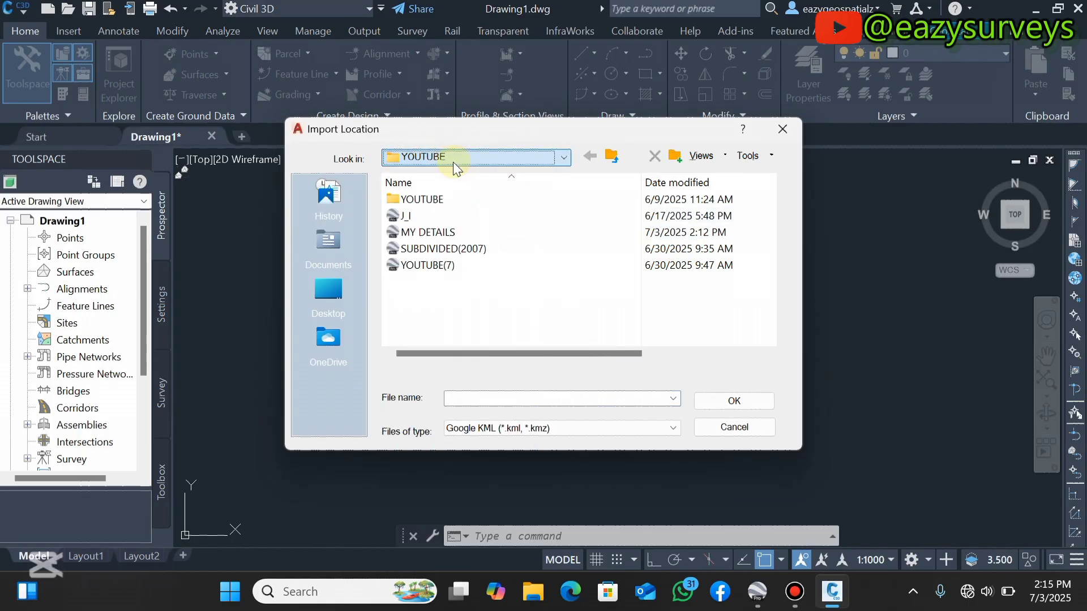
pyautogui.click(333, 308)
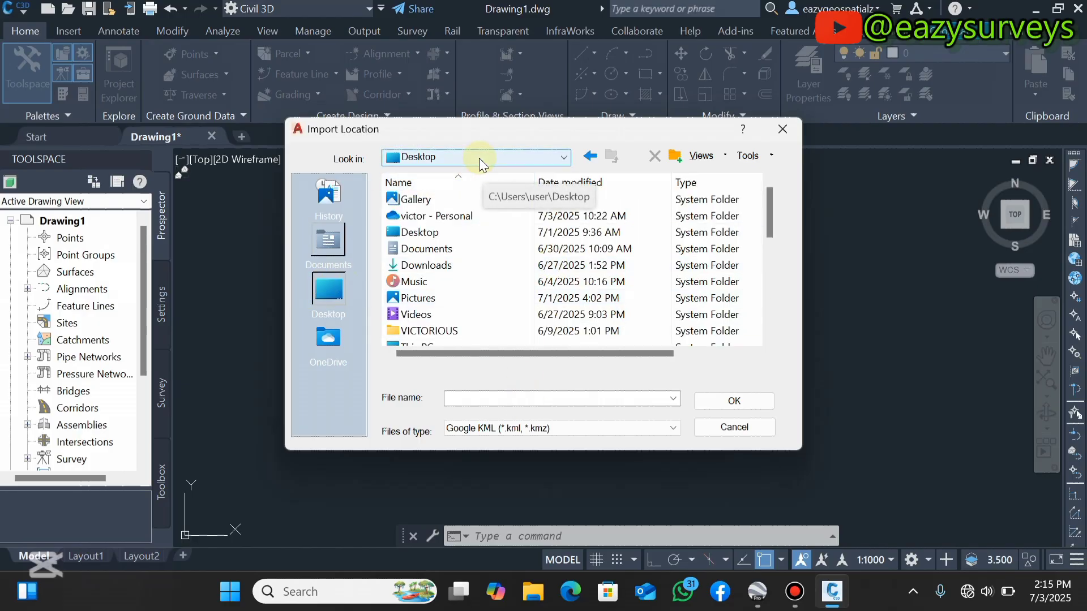
pyautogui.scroll(-3, 478, 280)
pyautogui.scroll(-3, 452, 318)
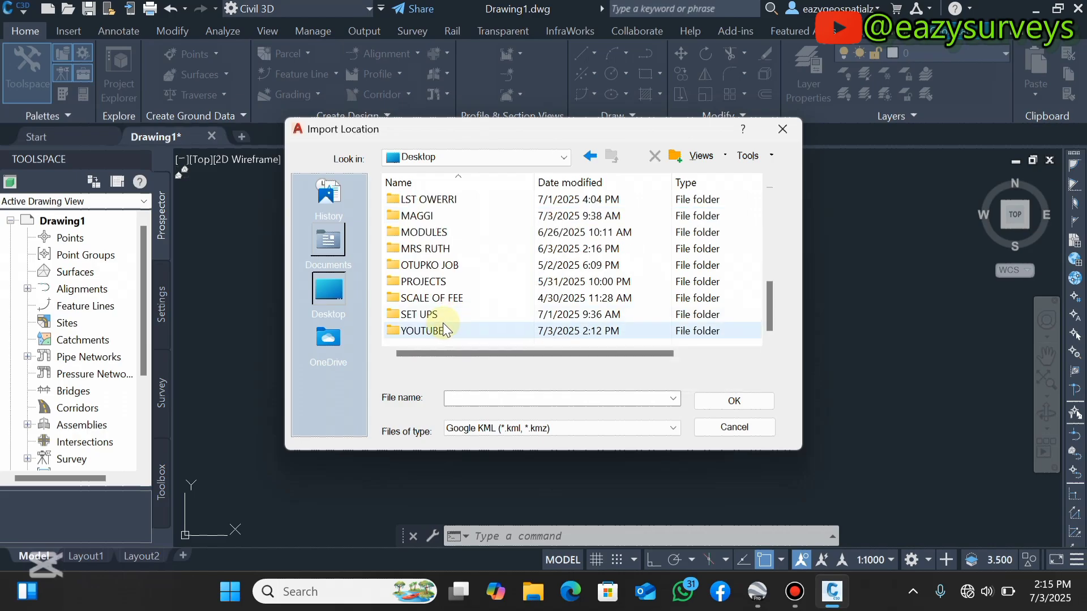
pyautogui.doubleClick(430, 331)
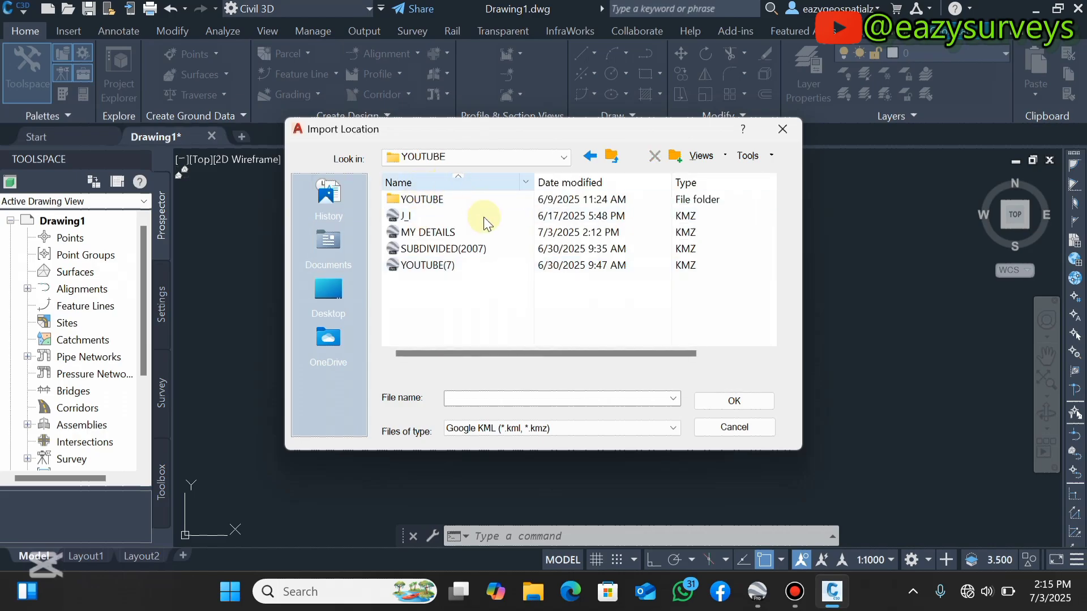
# - Choose the MY DETAILS file with the Google KML (*.kml, *.kmz) file type and load it into the import settings
pyautogui.click(422, 232)
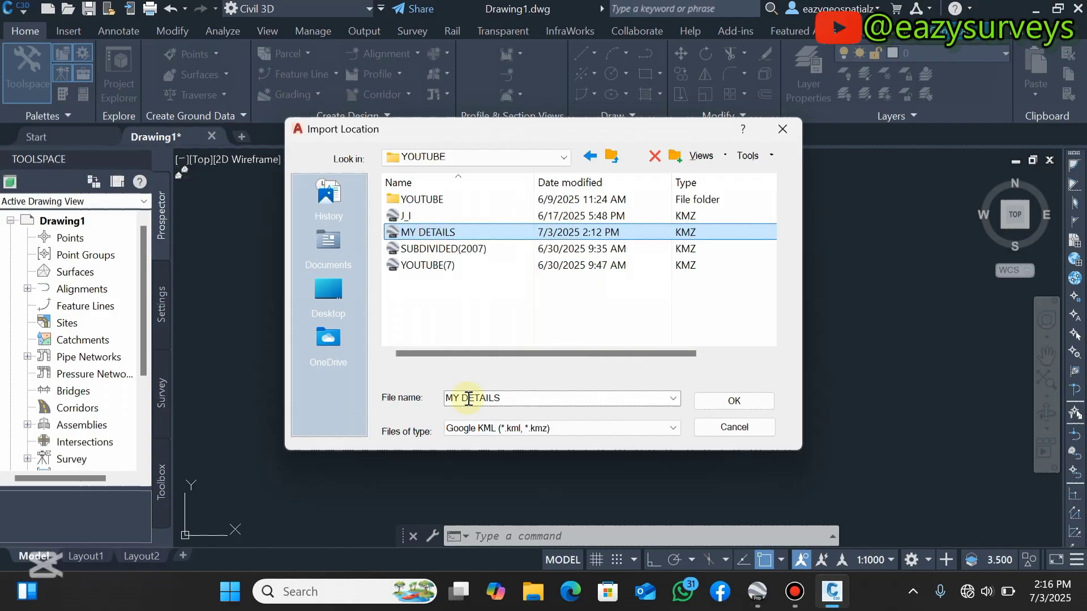
pyautogui.click(610, 429)
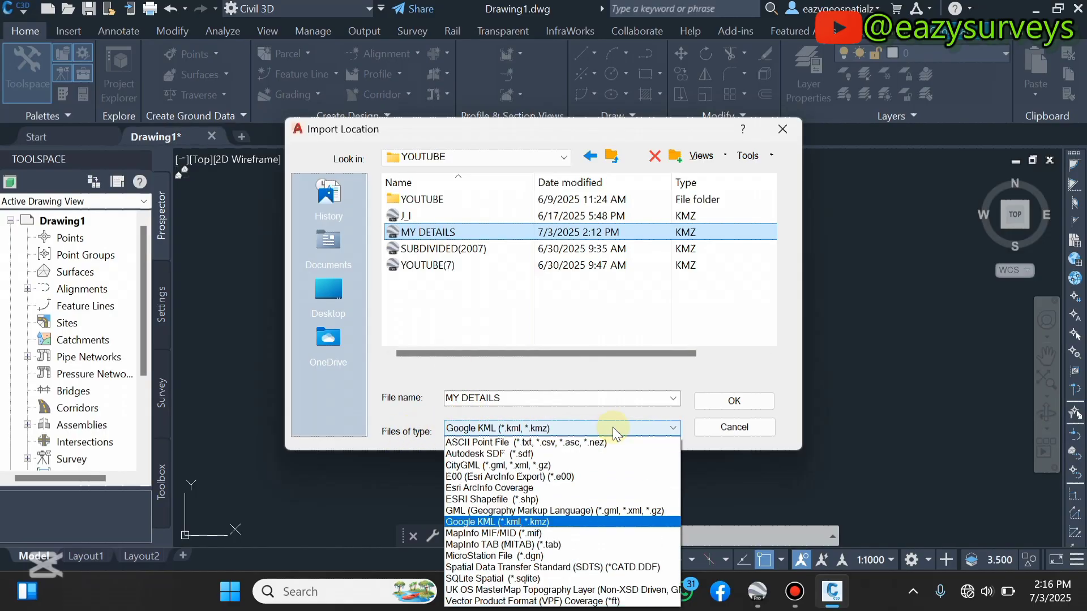
pyautogui.click(510, 453)
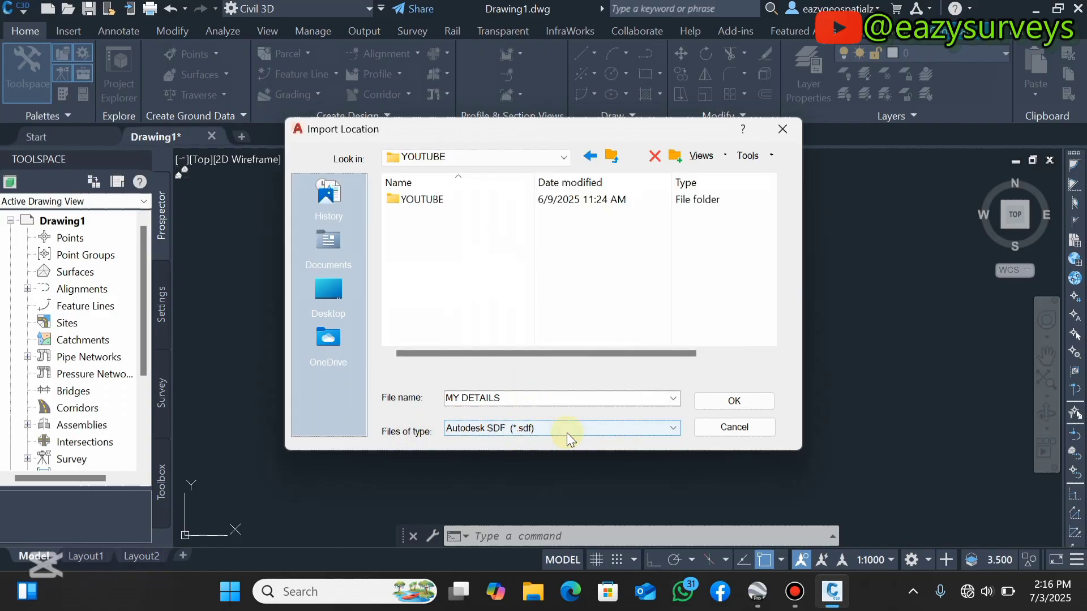
pyautogui.click(672, 429)
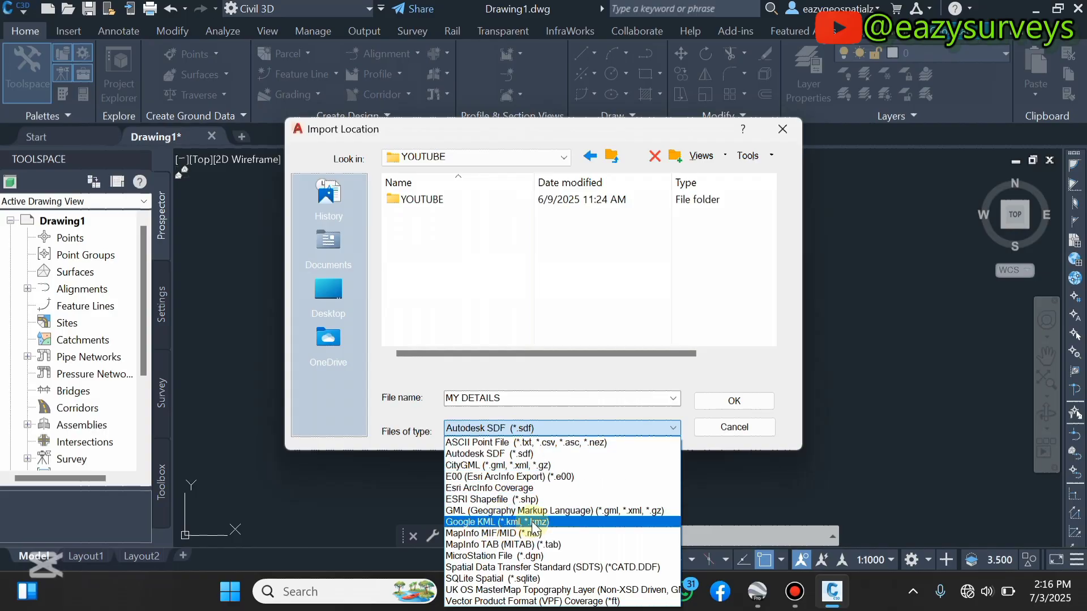
pyautogui.click(532, 521)
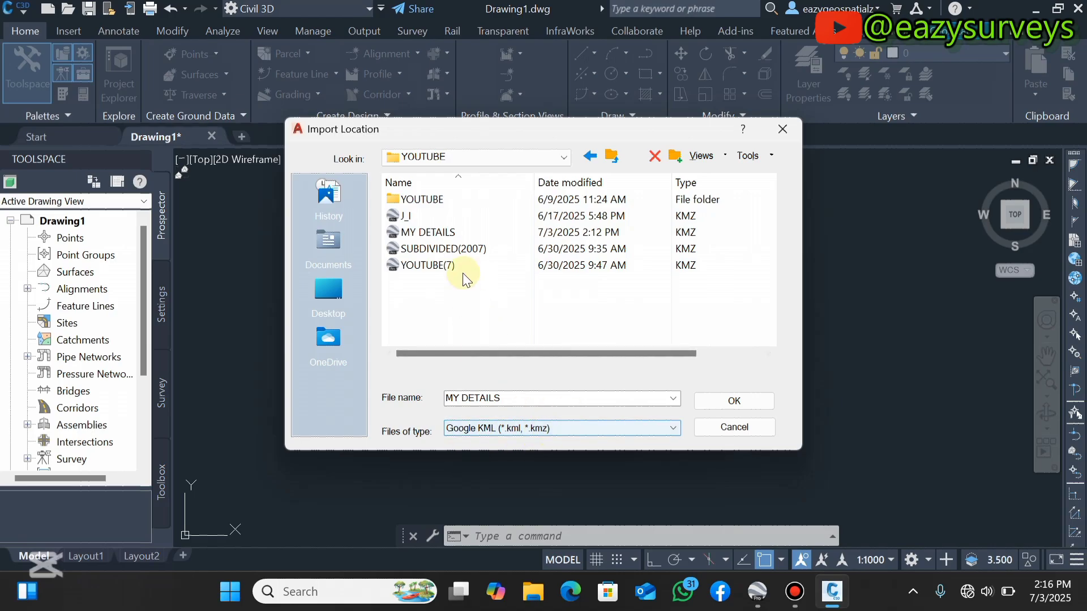
pyautogui.click(453, 232)
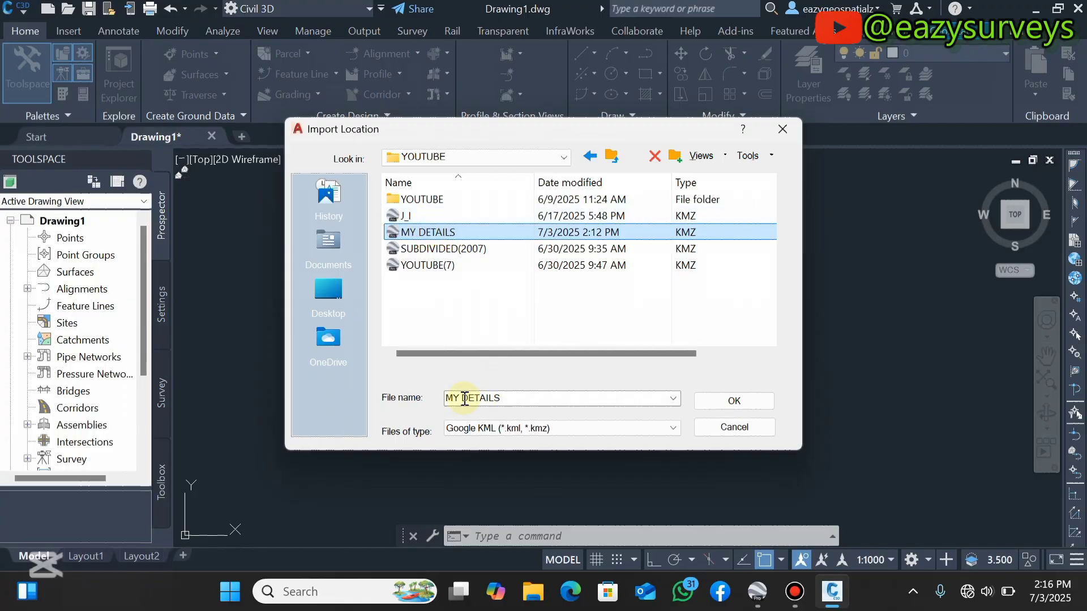
pyautogui.click(732, 400)
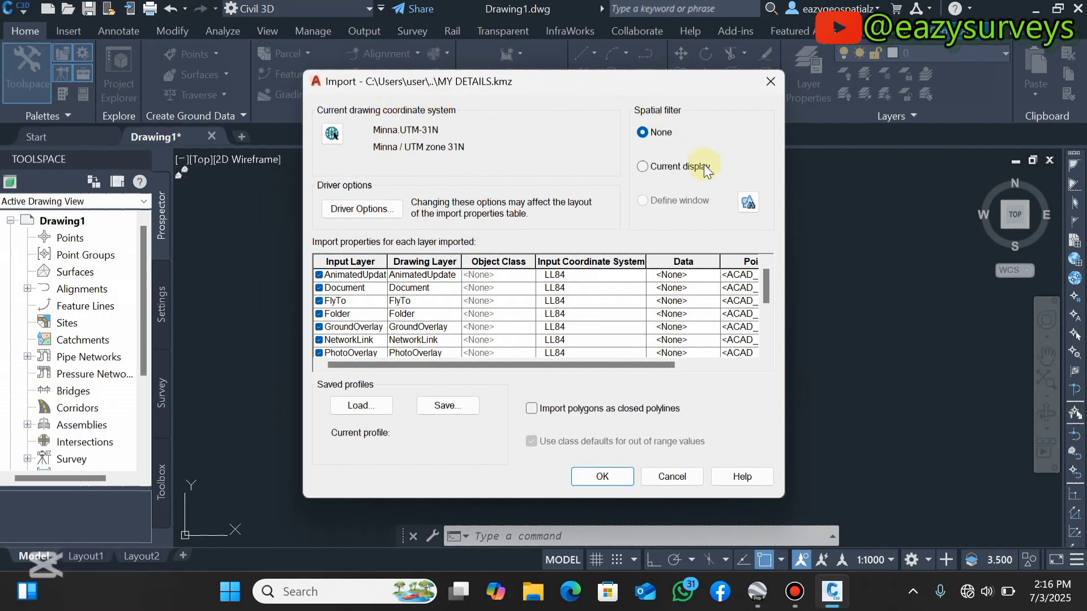
# - Import MY DETAILS with no spatial filter and the default layer properties, and zoom to the extents of the imported outlines
pyautogui.click(601, 478)
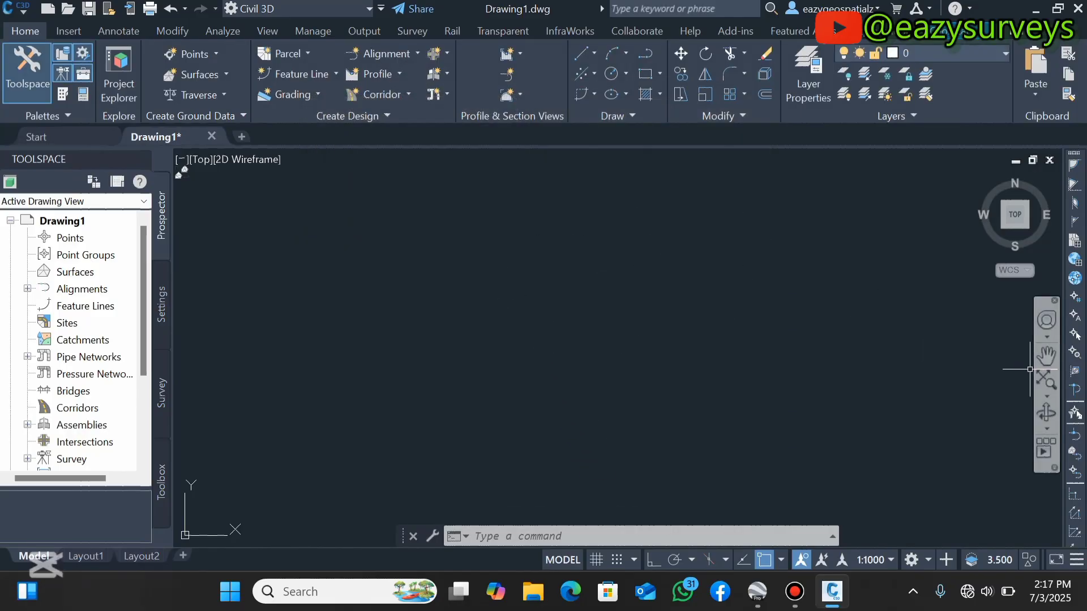
pyautogui.click(1045, 383)
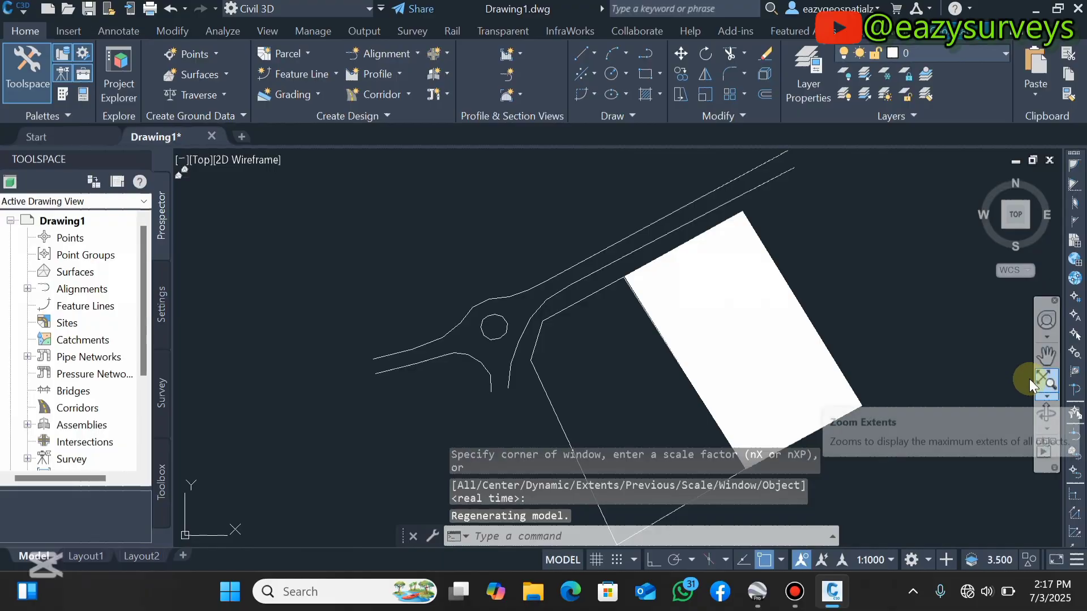
pyautogui.moveTo(884, 312); pyautogui.dragTo(819, 274, button='middle')
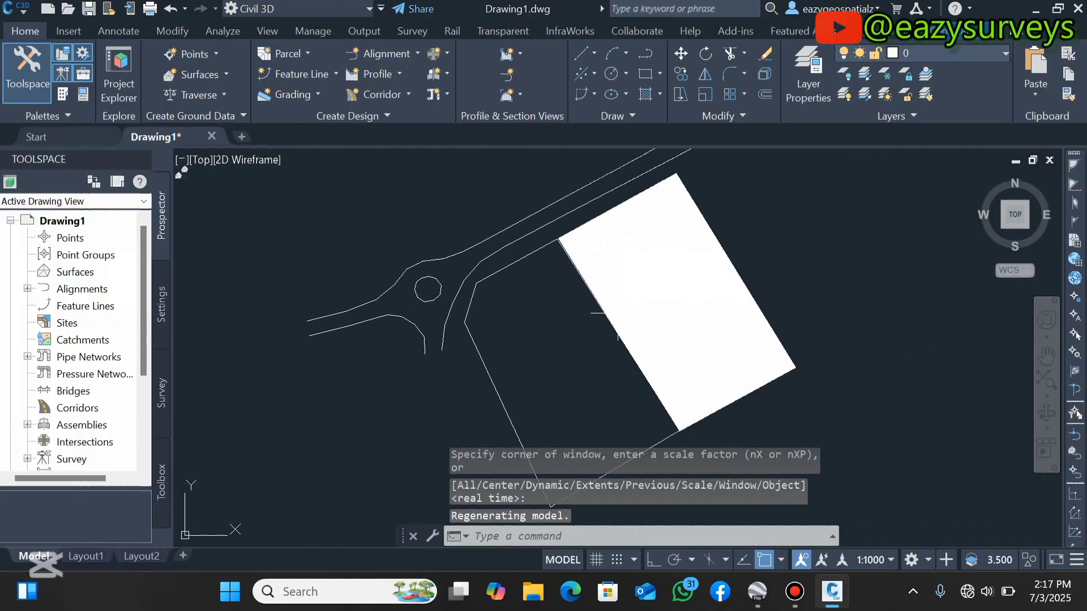
# - Compare the two imported property shapes with their originals in Google Earth Pro, selecting each shape in Civil 3D to inspect it
pyautogui.click(757, 592)
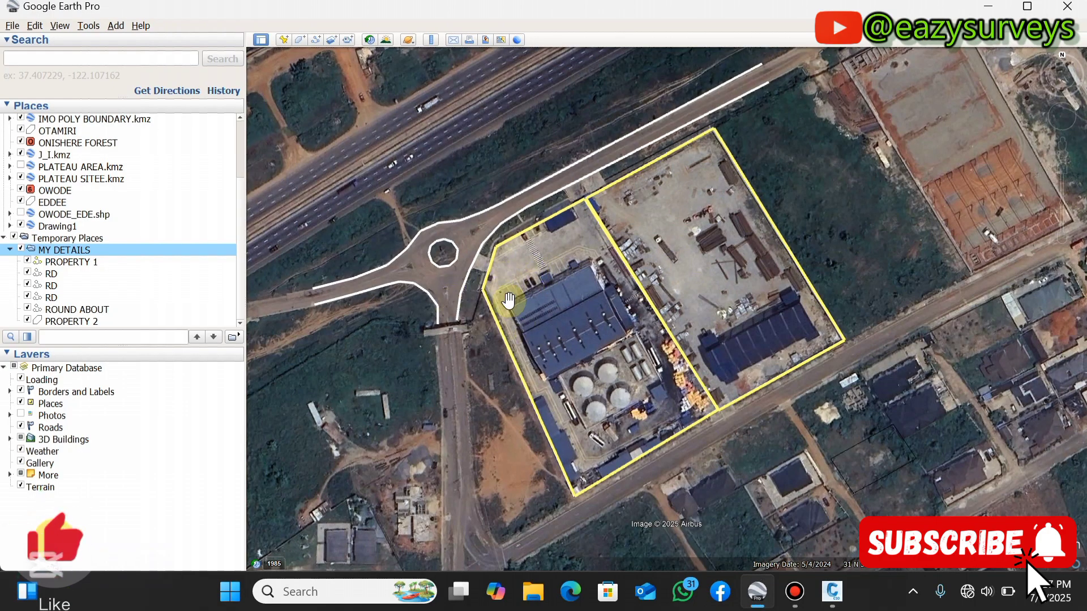
pyautogui.click(989, 8)
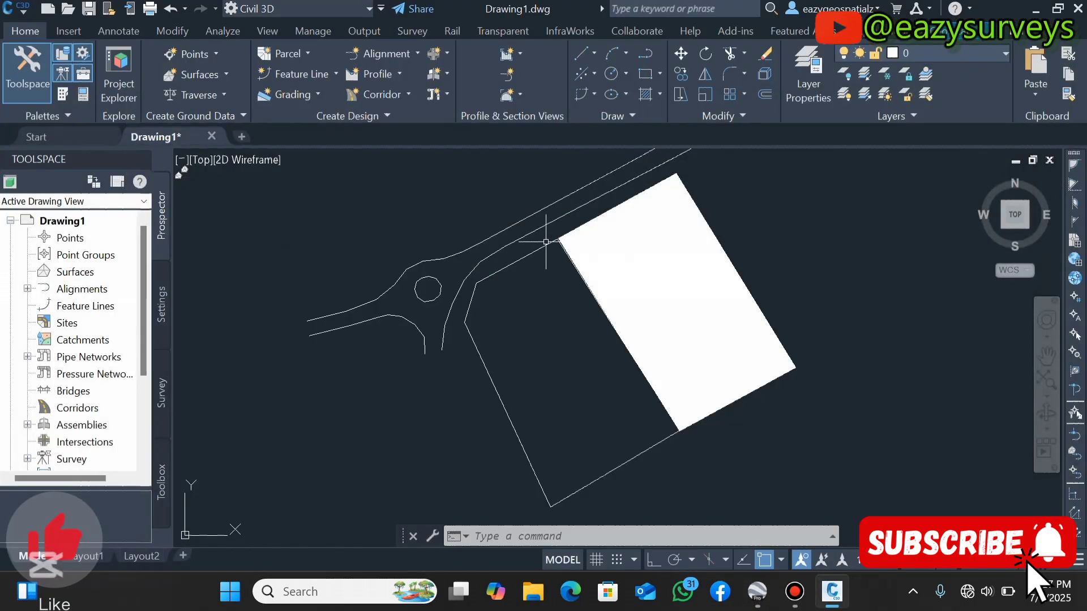
pyautogui.click(516, 262)
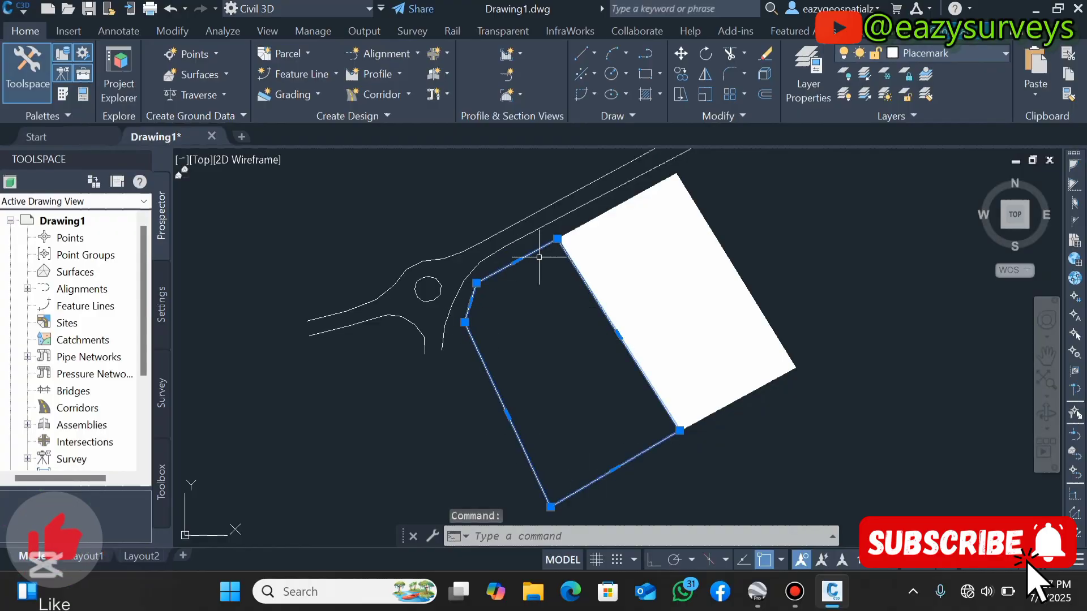
pyautogui.press('Escape')
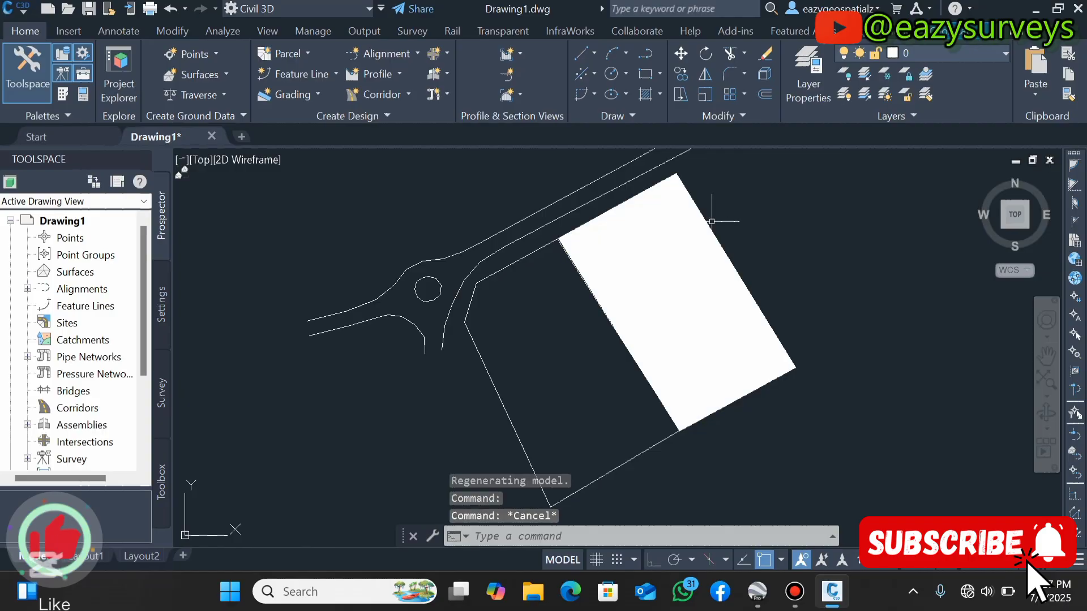
pyautogui.click(704, 220)
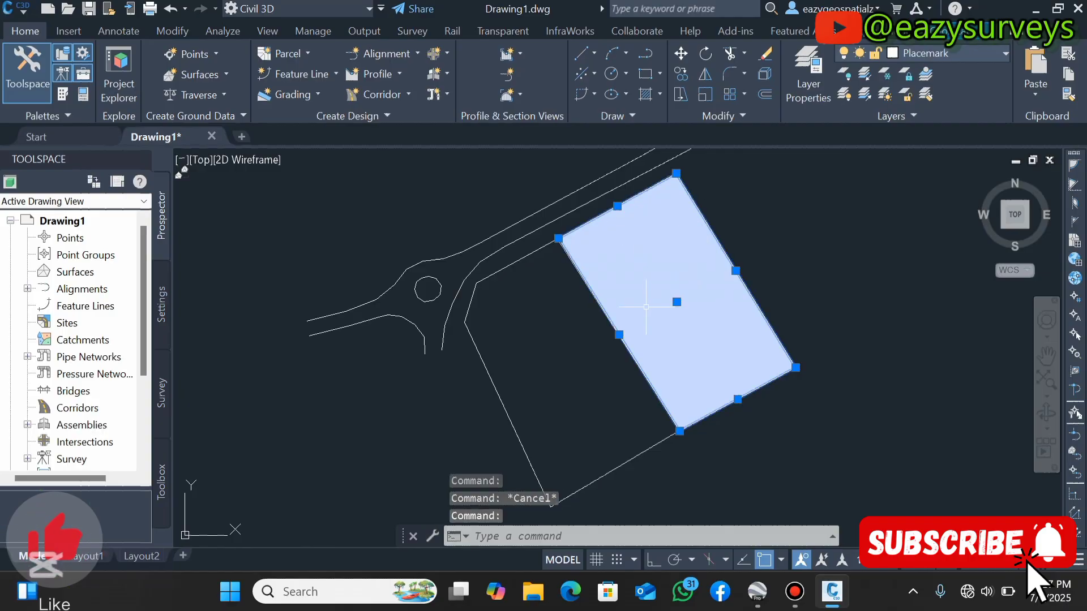
pyautogui.press('Escape')
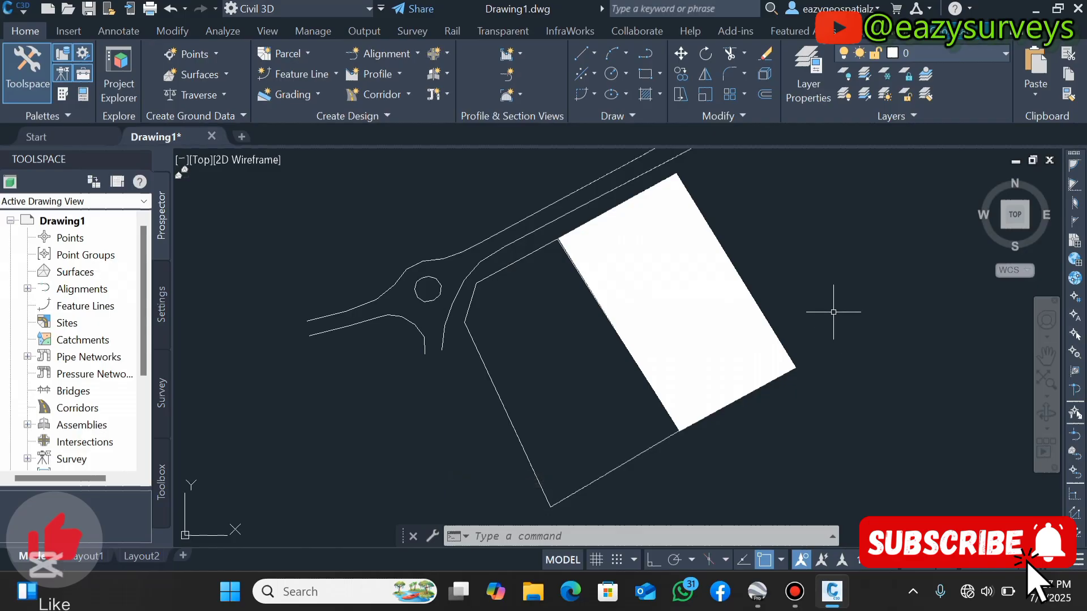
pyautogui.click(757, 592)
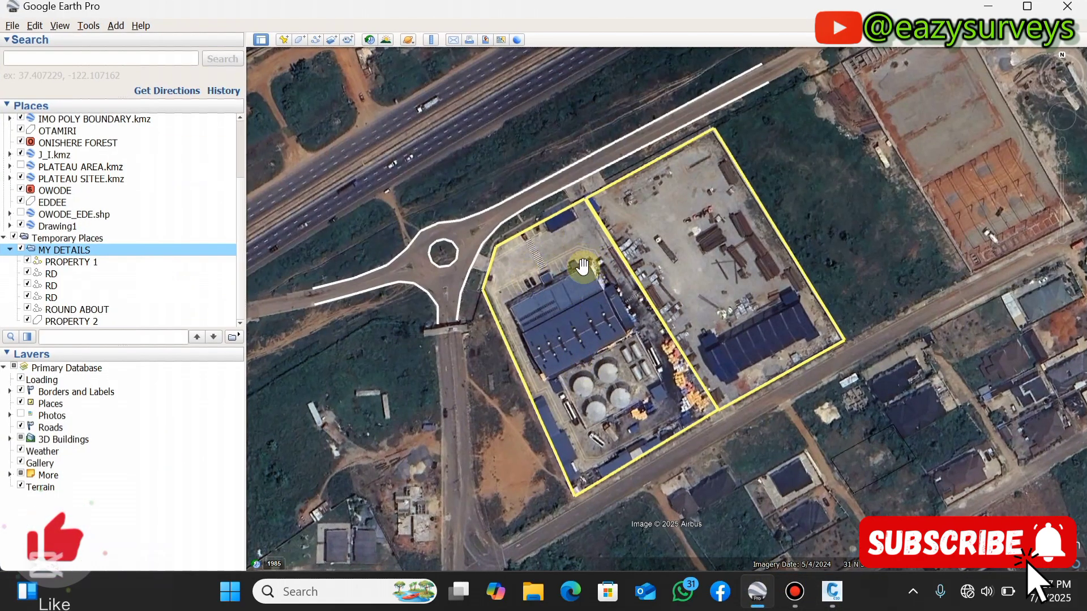
pyautogui.click(995, 7)
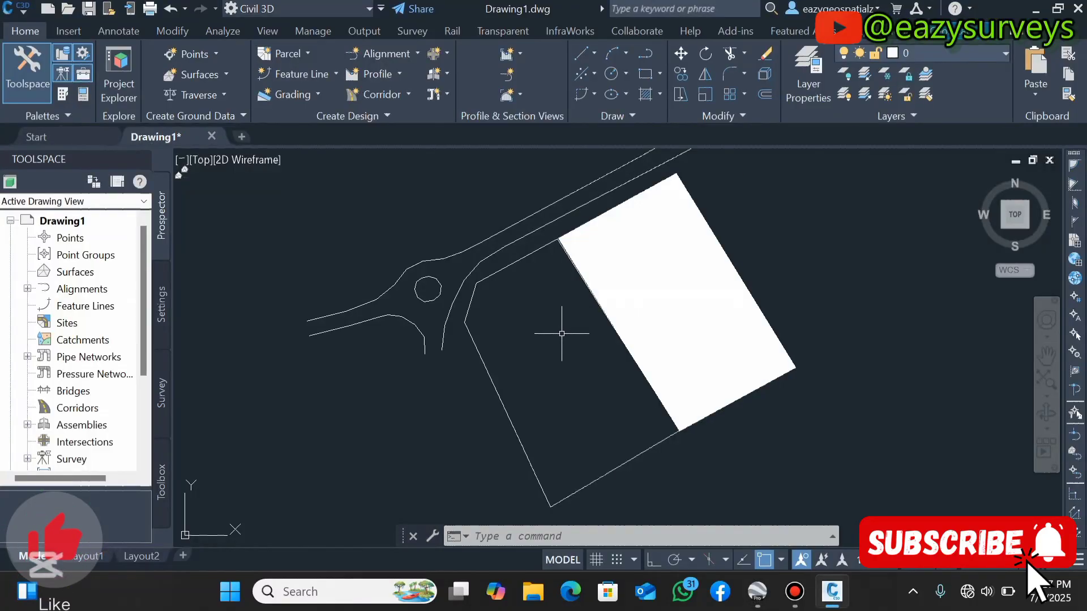
# - Query the coordinates of the unfilled property's northwest corner near the roundabout with the ID command
pyautogui.moveTo(521, 332); pyautogui.dragTo(487, 335, button='middle')
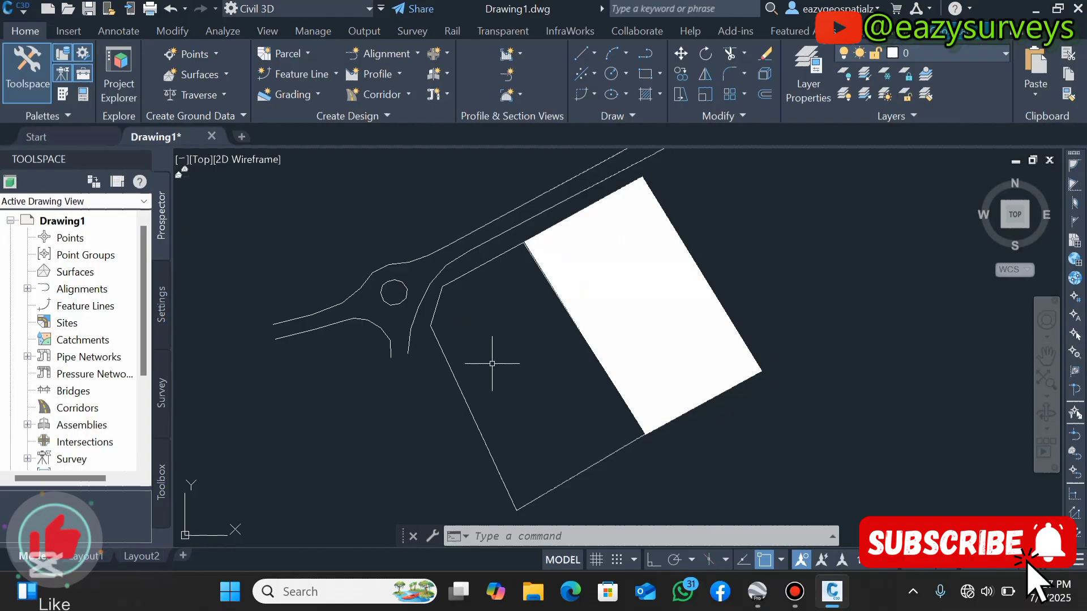
pyautogui.moveTo(529, 333); pyautogui.dragTo(517, 330, button='middle')
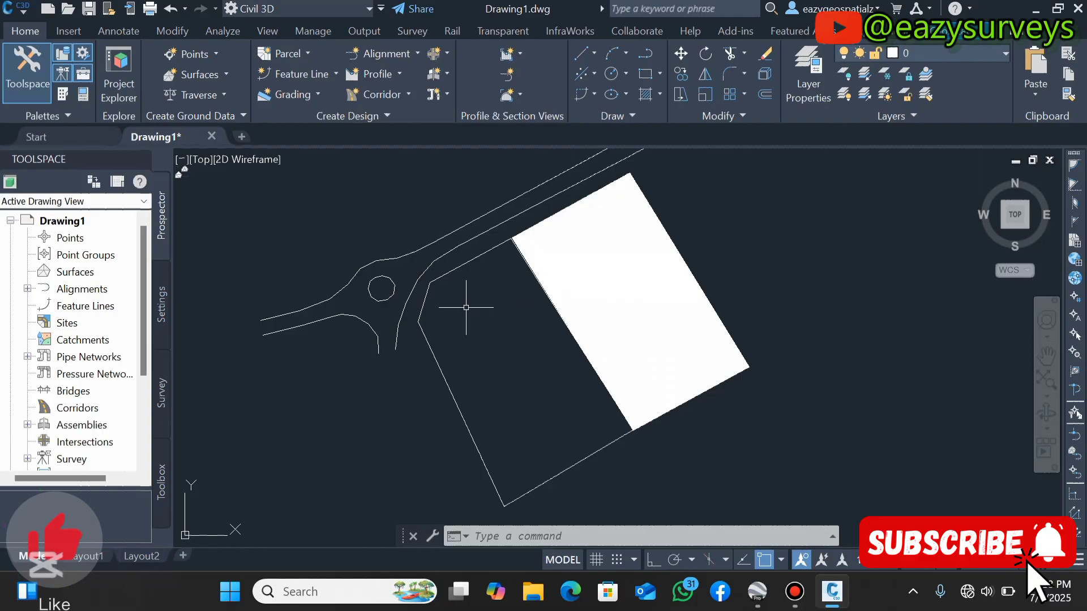
pyautogui.write('ID')
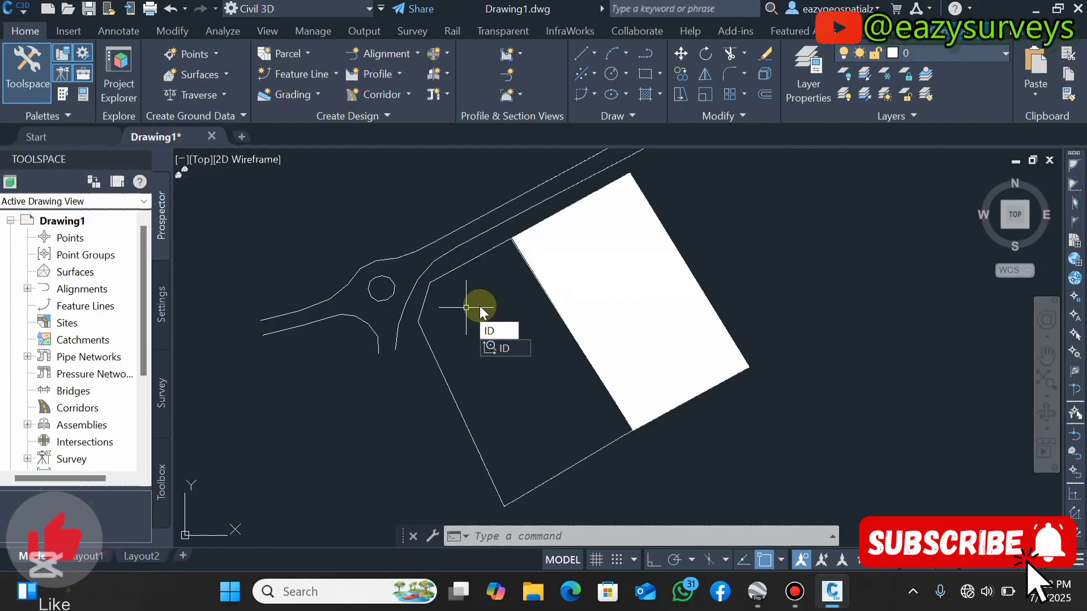
pyautogui.press('Return')
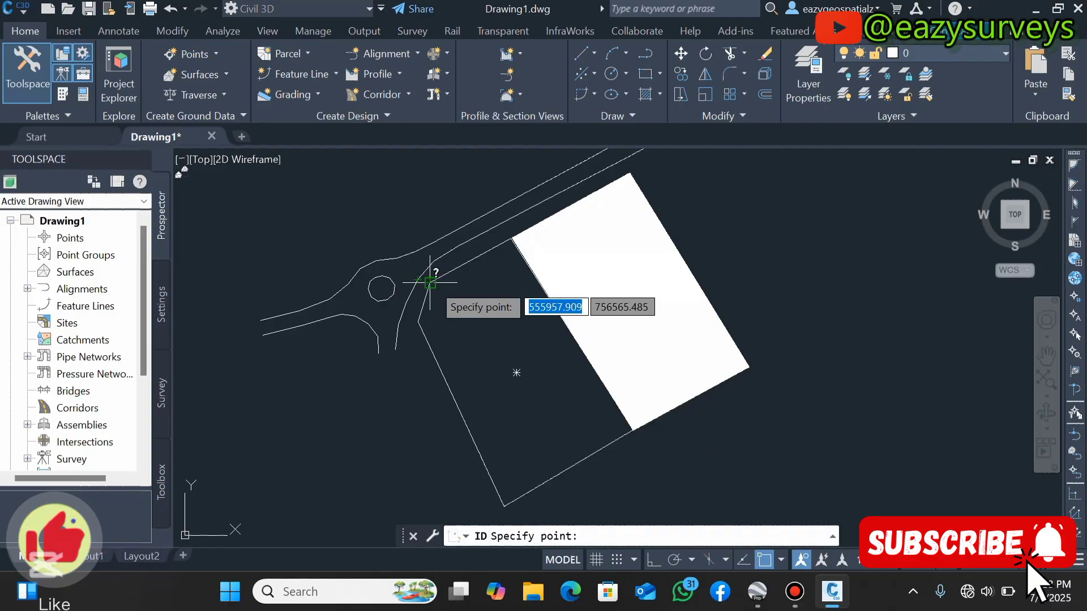
pyautogui.click(432, 283)
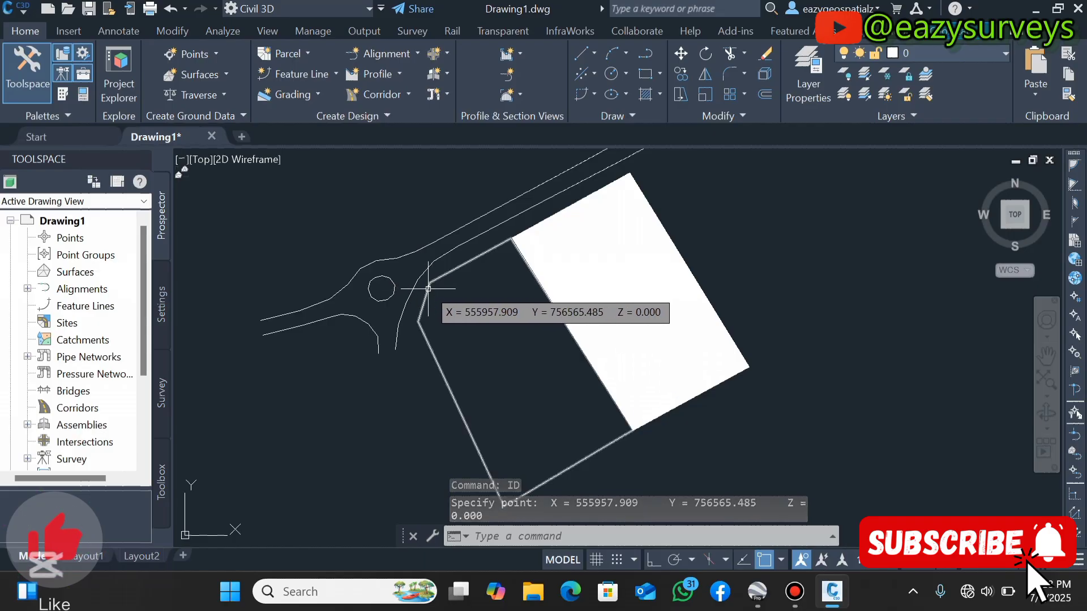
pyautogui.click(456, 268)
pyautogui.press('Escape')
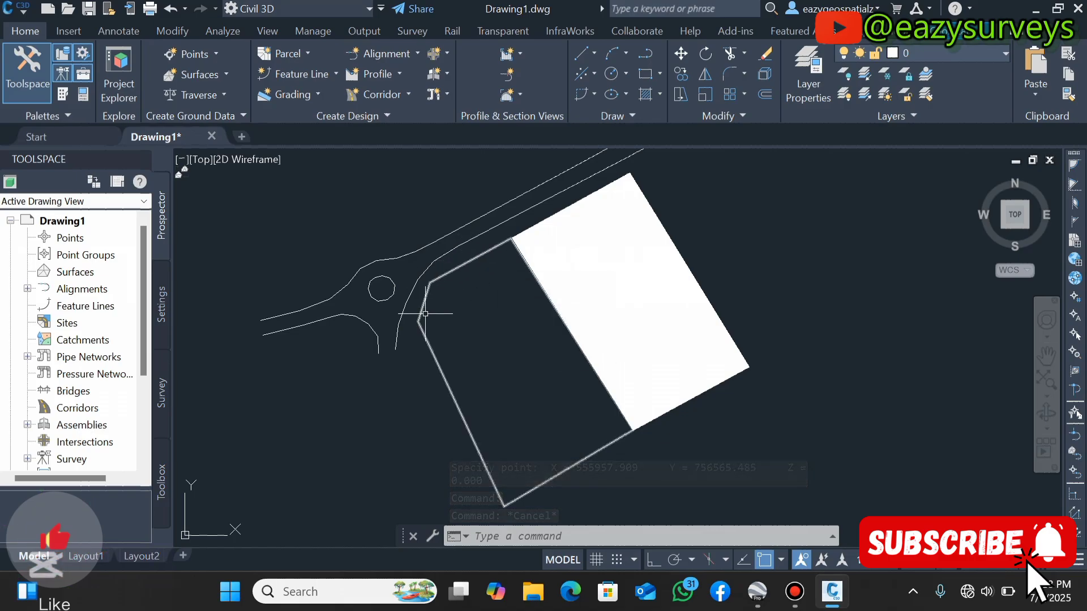
# - Examine the imported road, roundabout and property outlines in the drawing, and switch to Google Earth Pro to check them against the imagery
pyautogui.scroll(-4, 480, 351)
pyautogui.scroll(6, 481, 351)
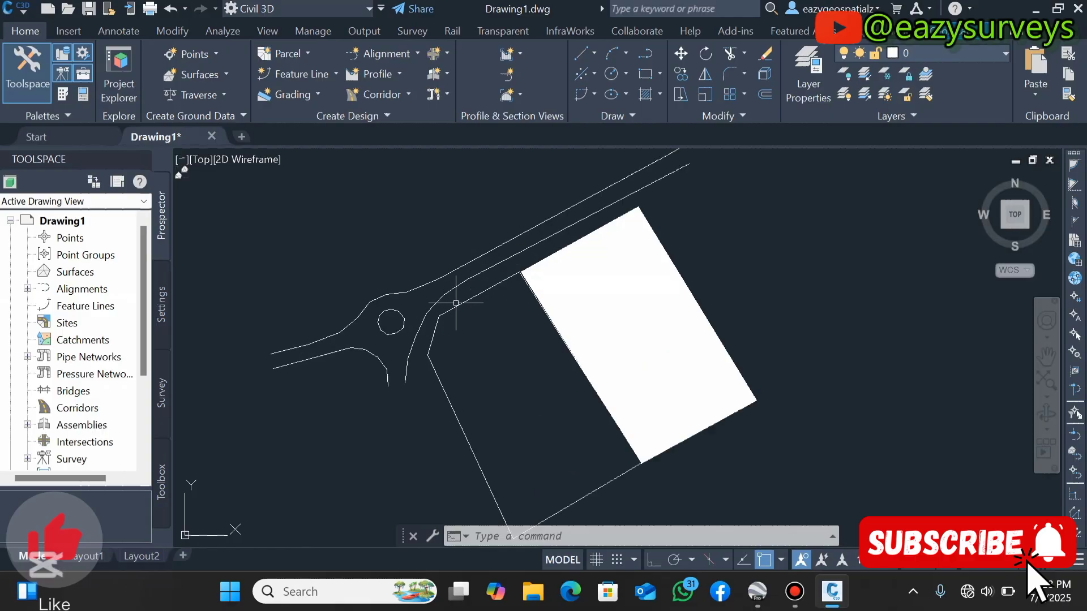
pyautogui.scroll(-4, 506, 305)
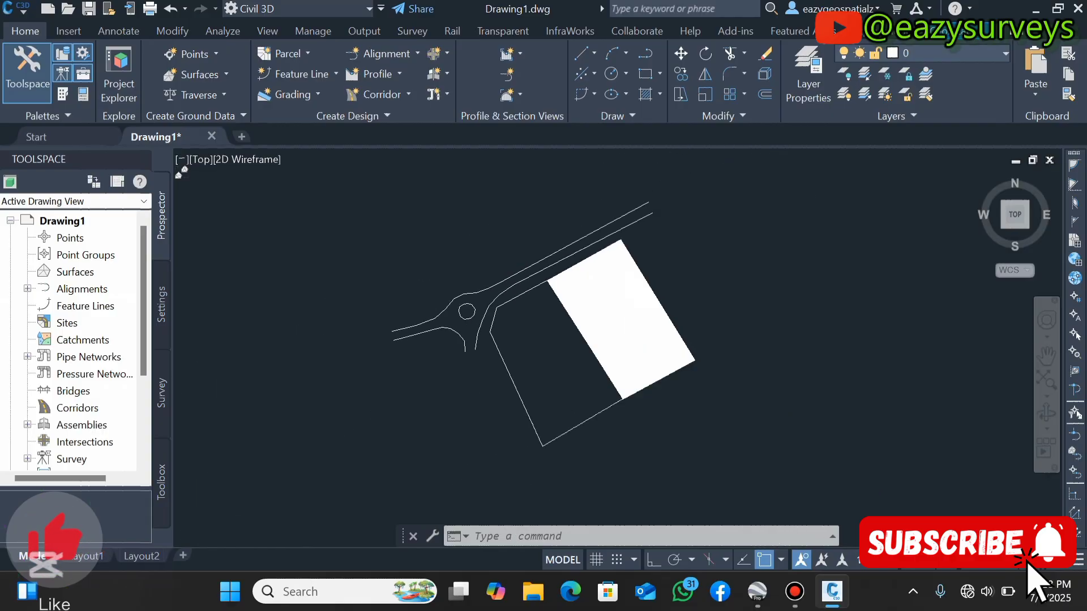
pyautogui.scroll(2, 510, 339)
pyautogui.moveTo(510, 340)
pyautogui.mouseDown(button='middle')
pyautogui.moveTo(565, 348)
pyautogui.moveTo(554, 332)
pyautogui.mouseUp(button='middle')
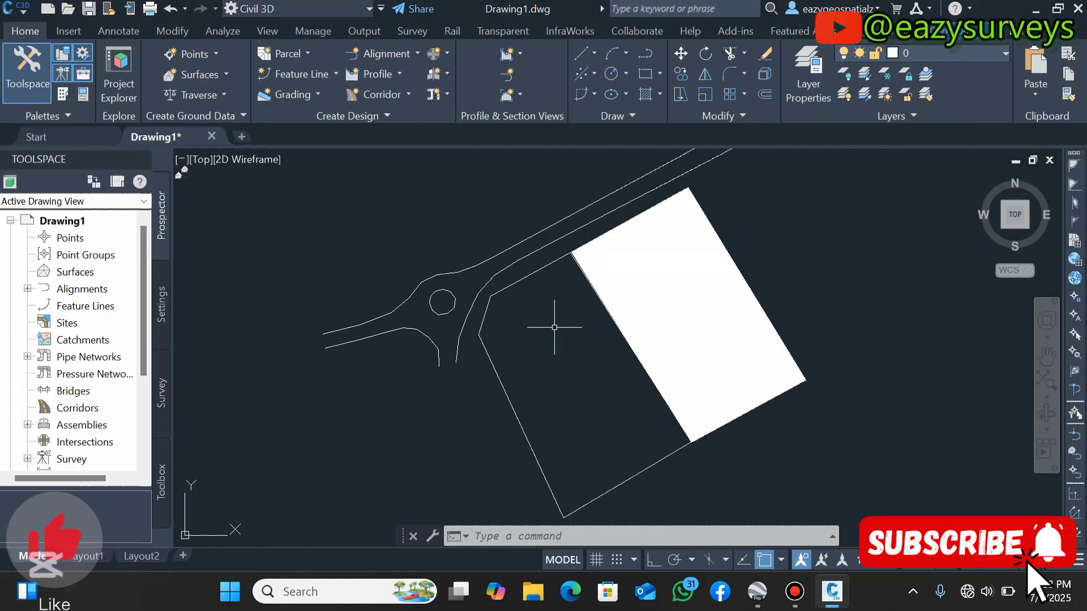
pyautogui.scroll(-4, 553, 327)
pyautogui.scroll(4, 559, 308)
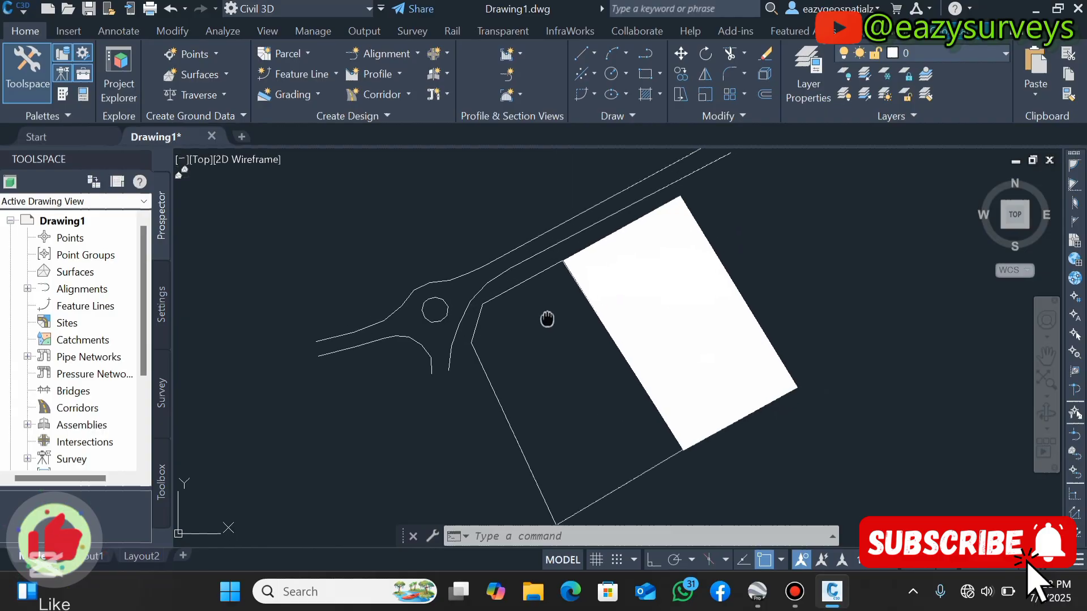
pyautogui.scroll(-3, 538, 305)
pyautogui.scroll(3, 488, 327)
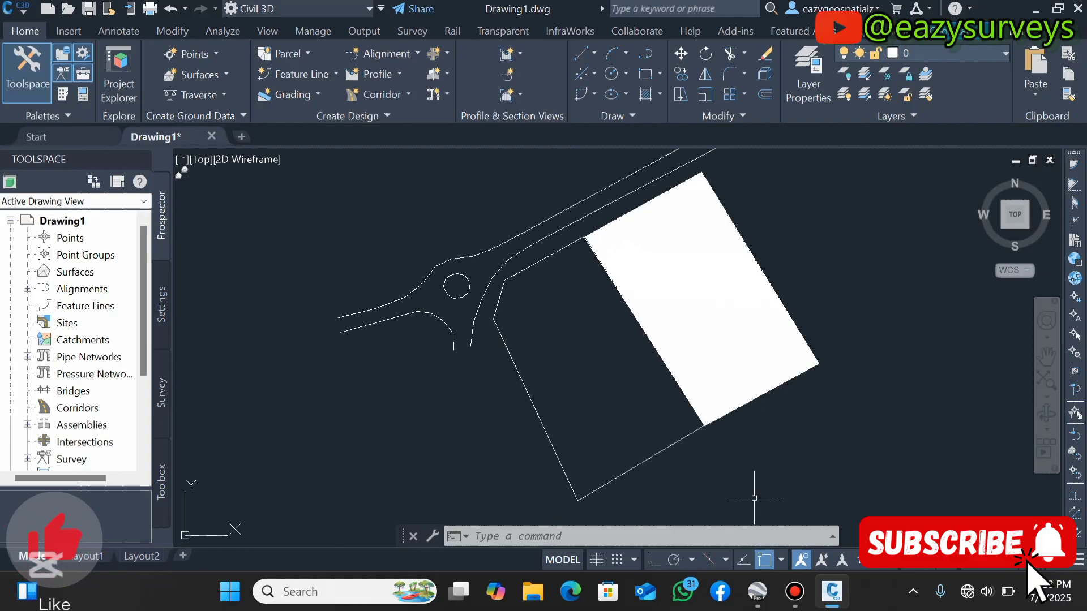
pyautogui.click(757, 591)
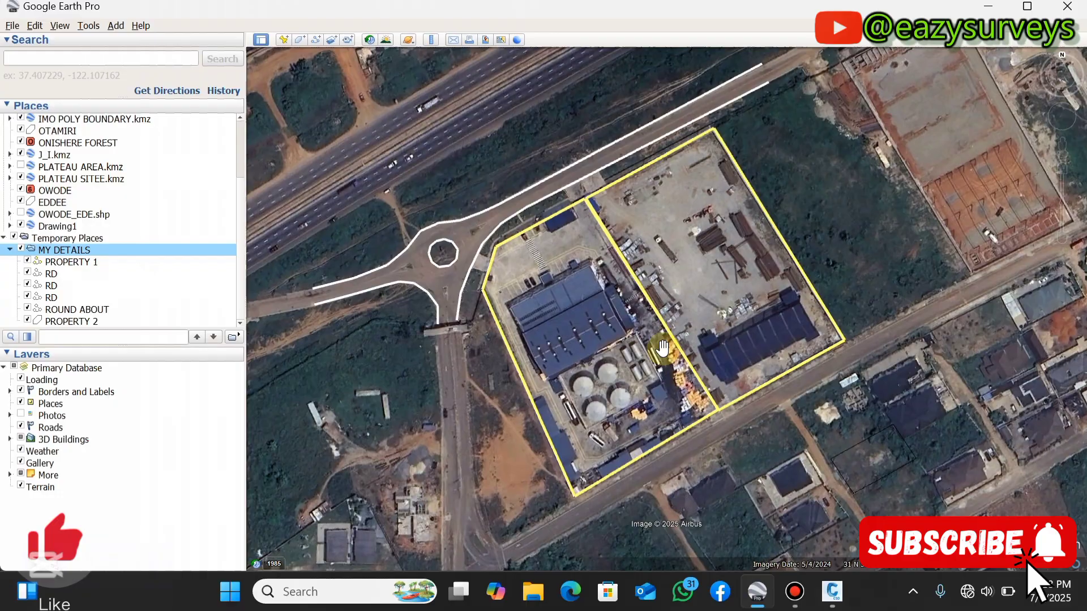
pyautogui.click(617, 181)
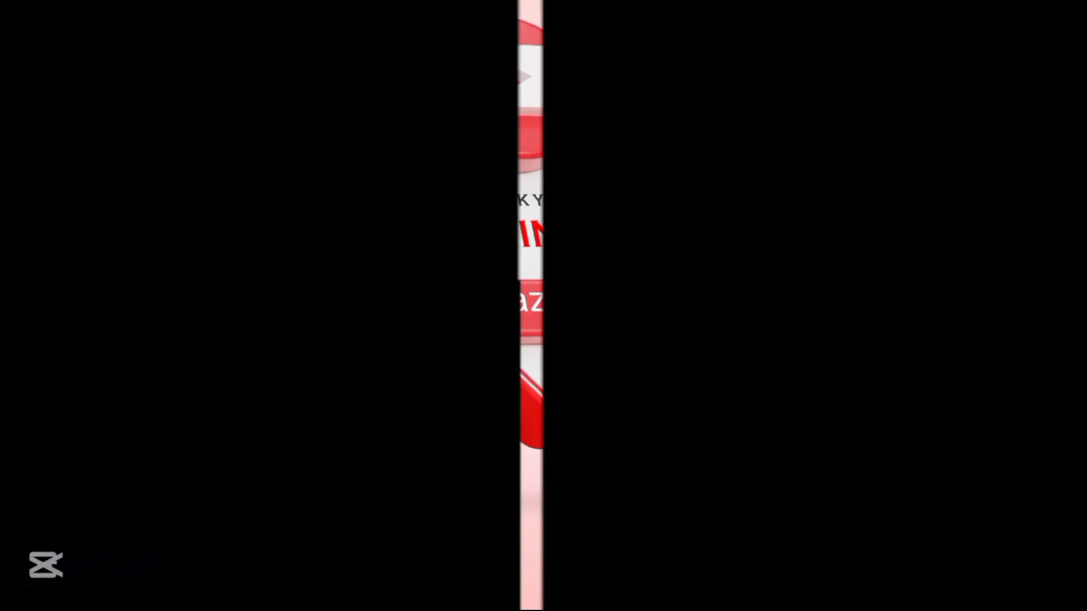